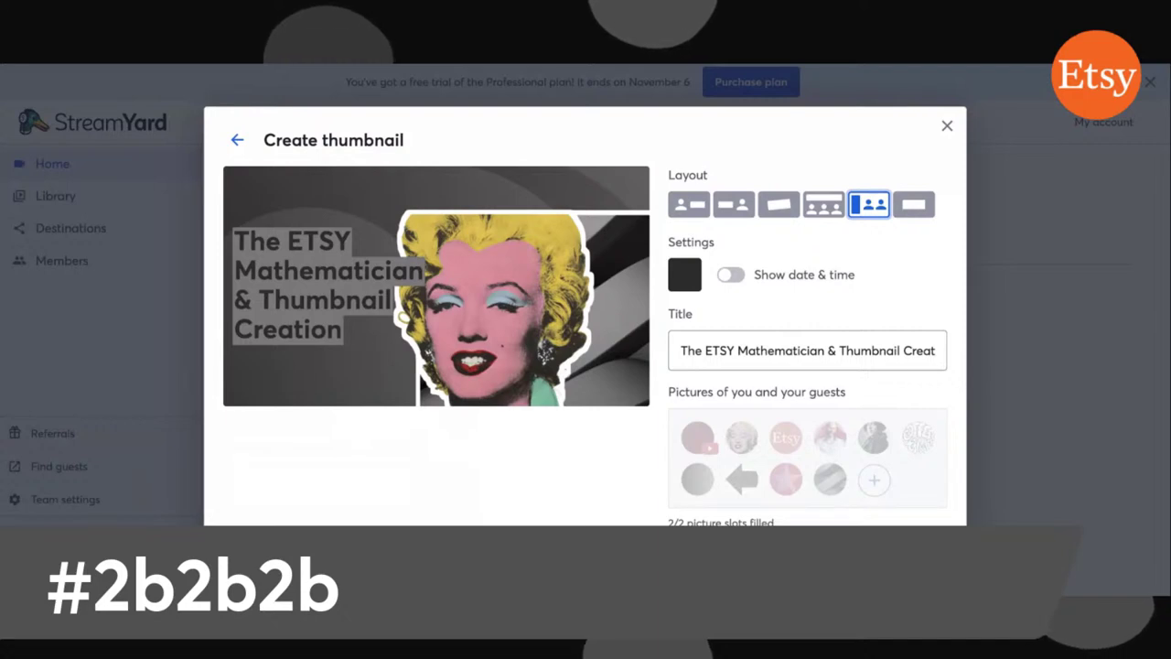
- Compare the thumbnail design in the different layouts, ending on the two-person layout with a vertical title panel
click(915, 205)
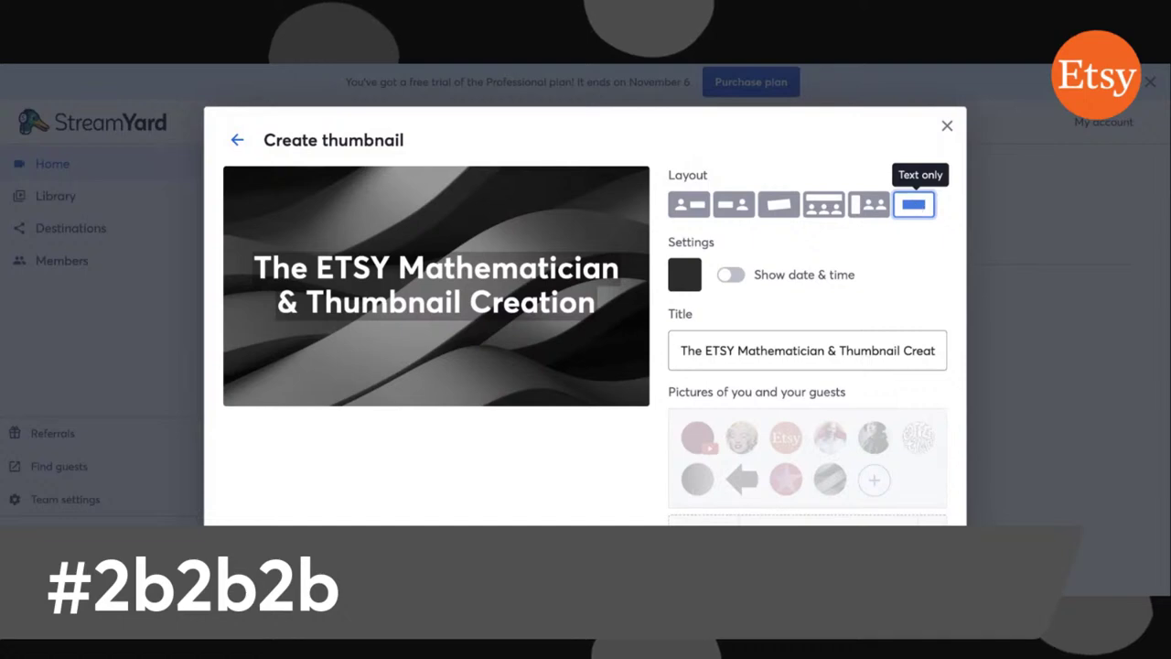
click(683, 207)
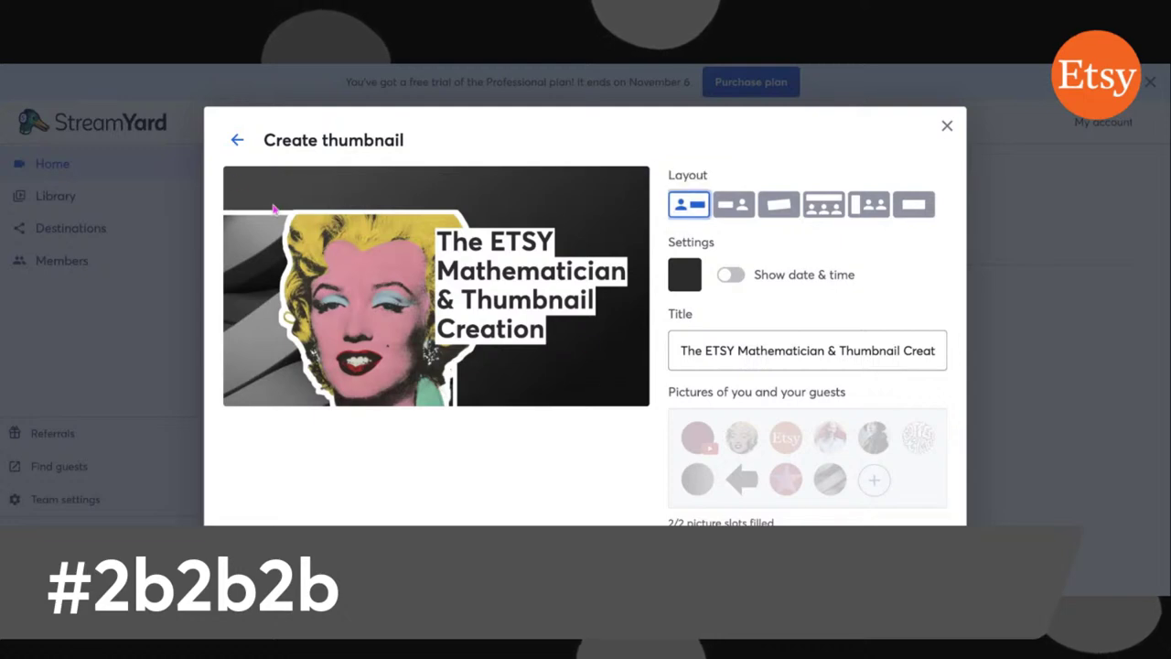
click(728, 207)
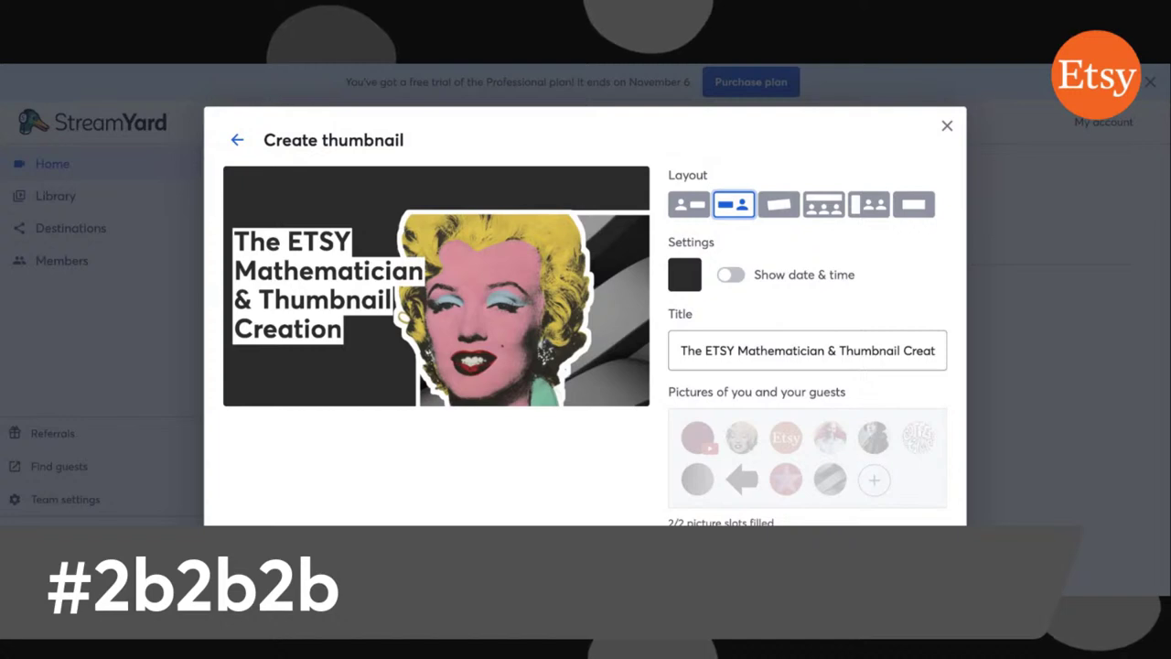
click(822, 208)
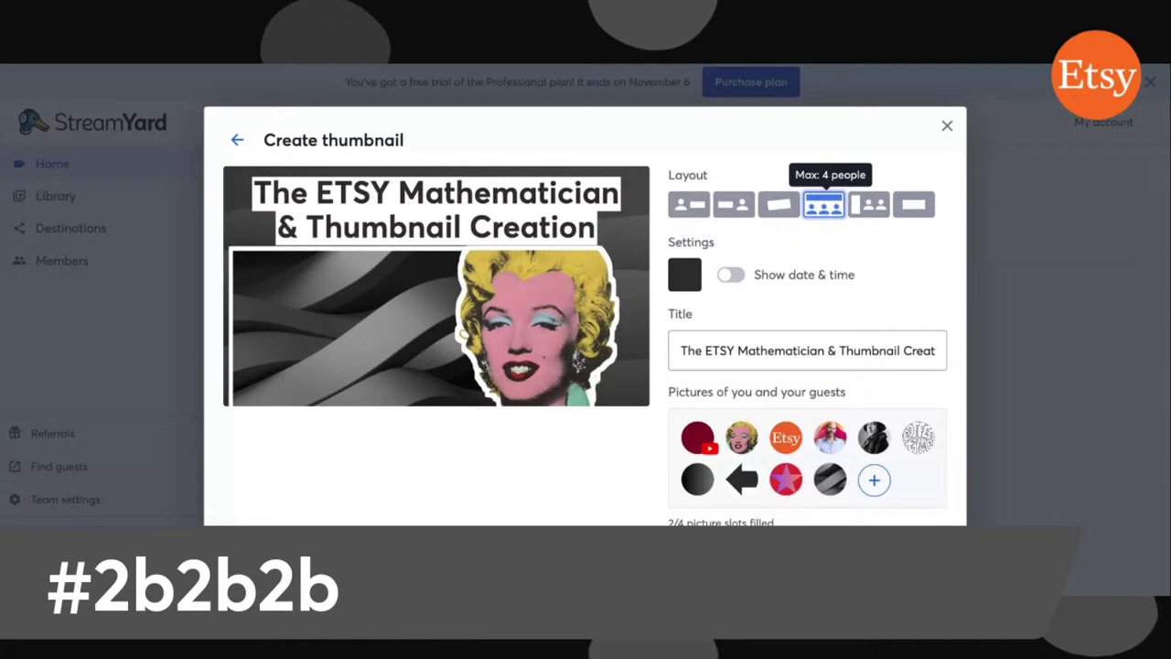
click(866, 209)
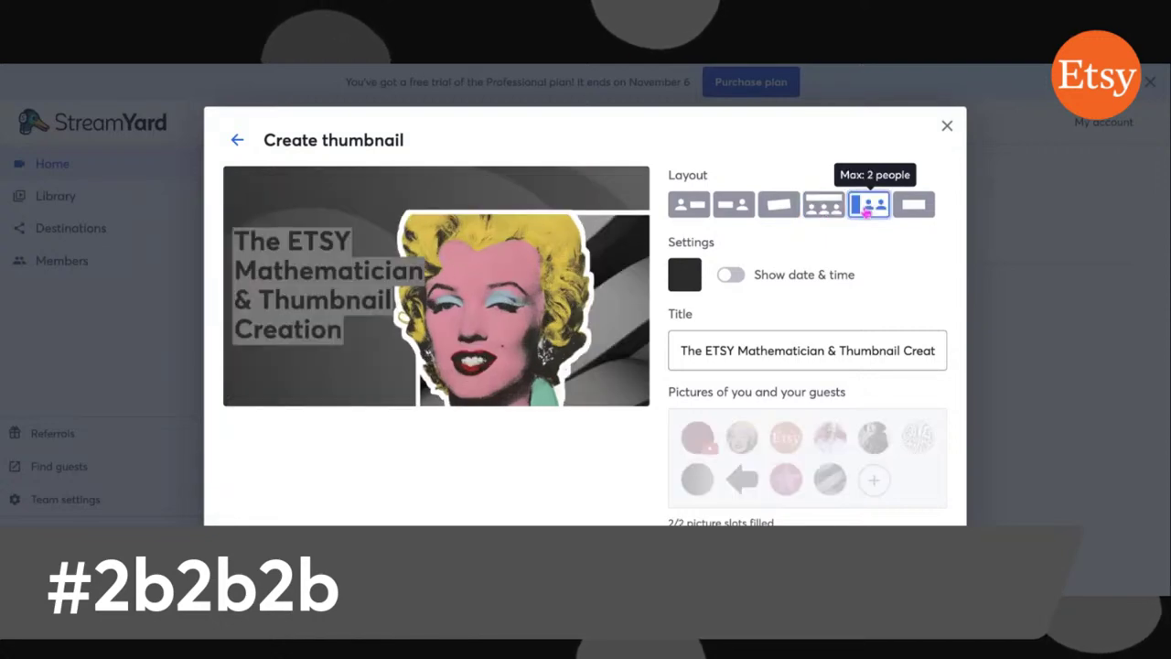
click(729, 209)
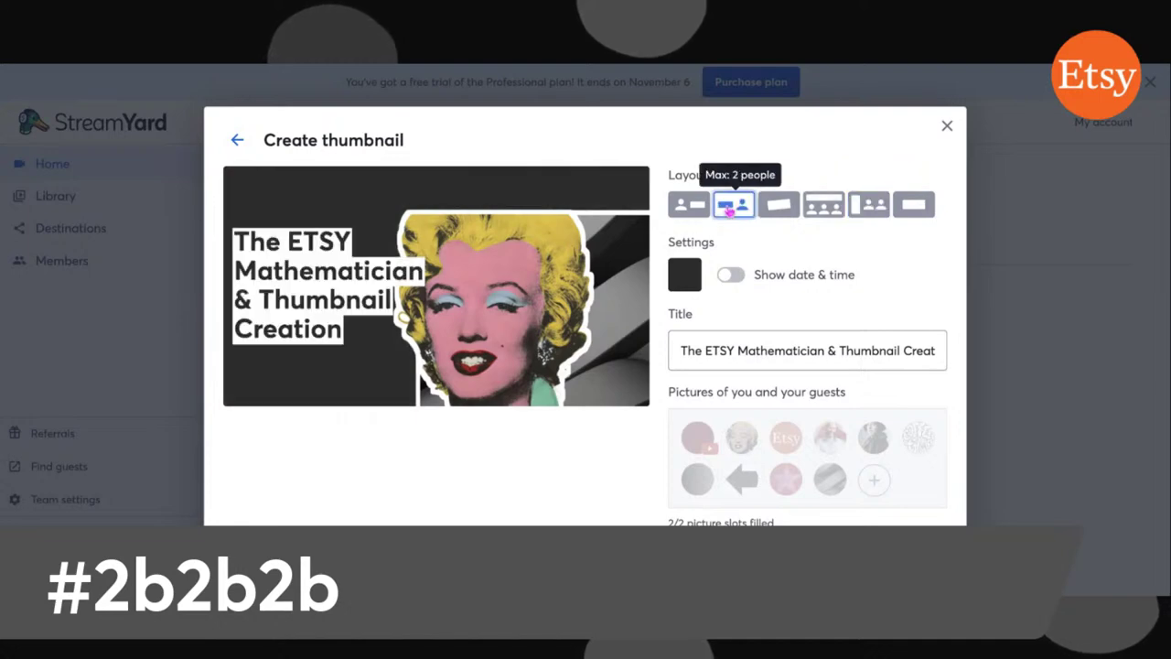
click(864, 208)
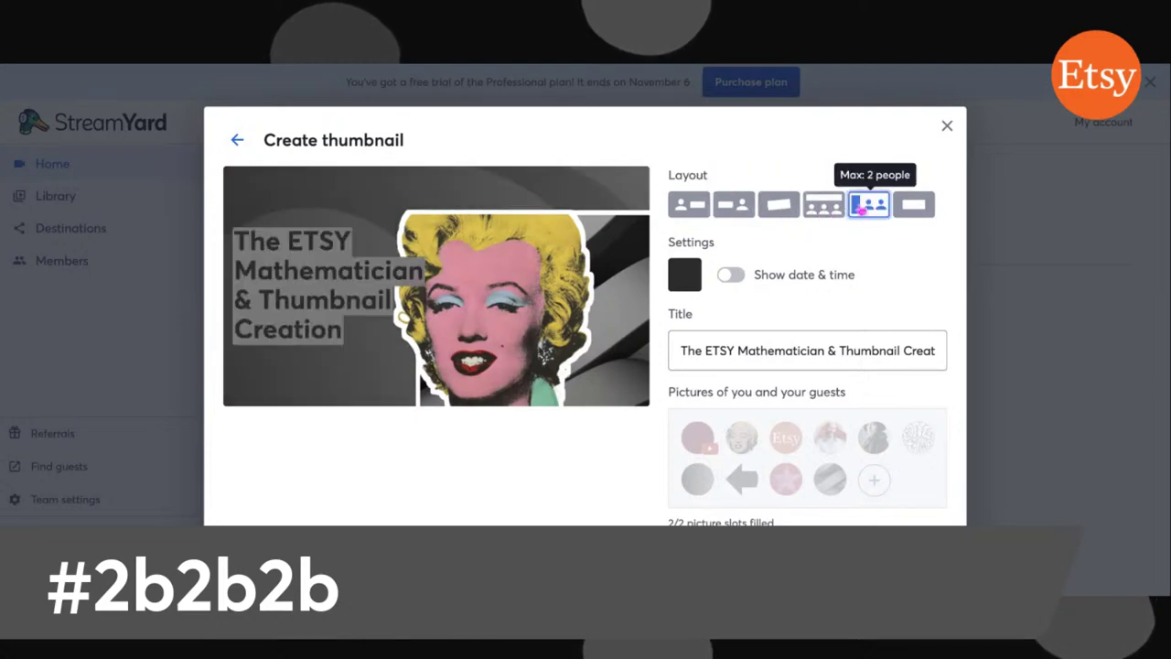
click(913, 204)
click(869, 212)
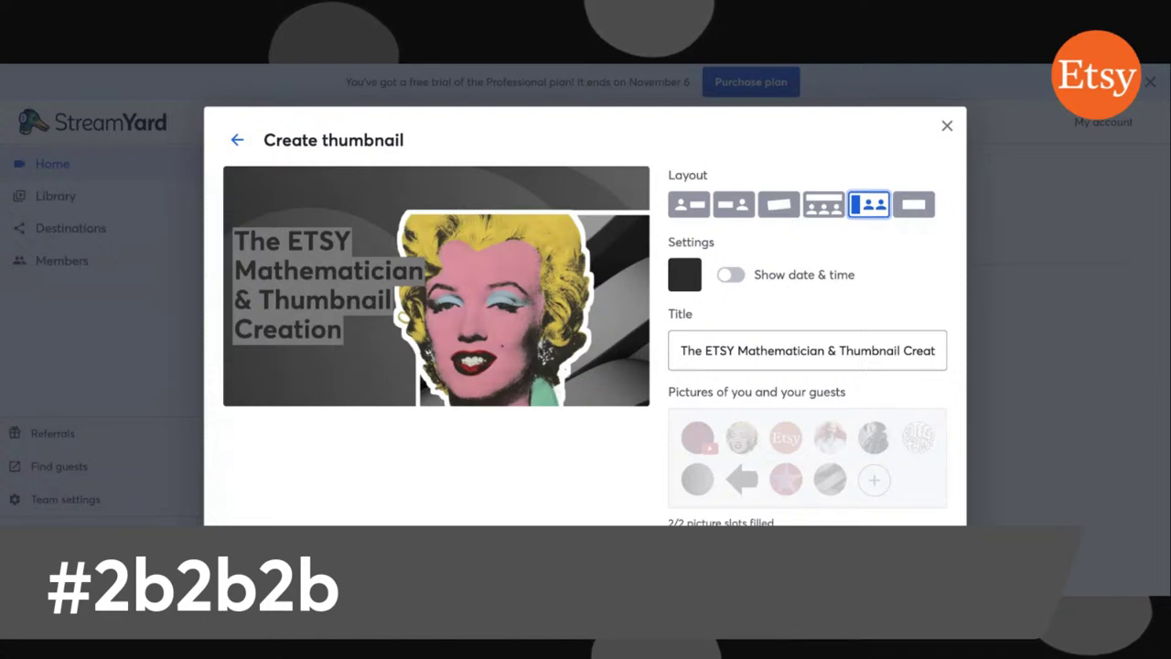
- Save the designed thumbnail to the live stream and download a copy of it
scroll(808, 348, down, 2)
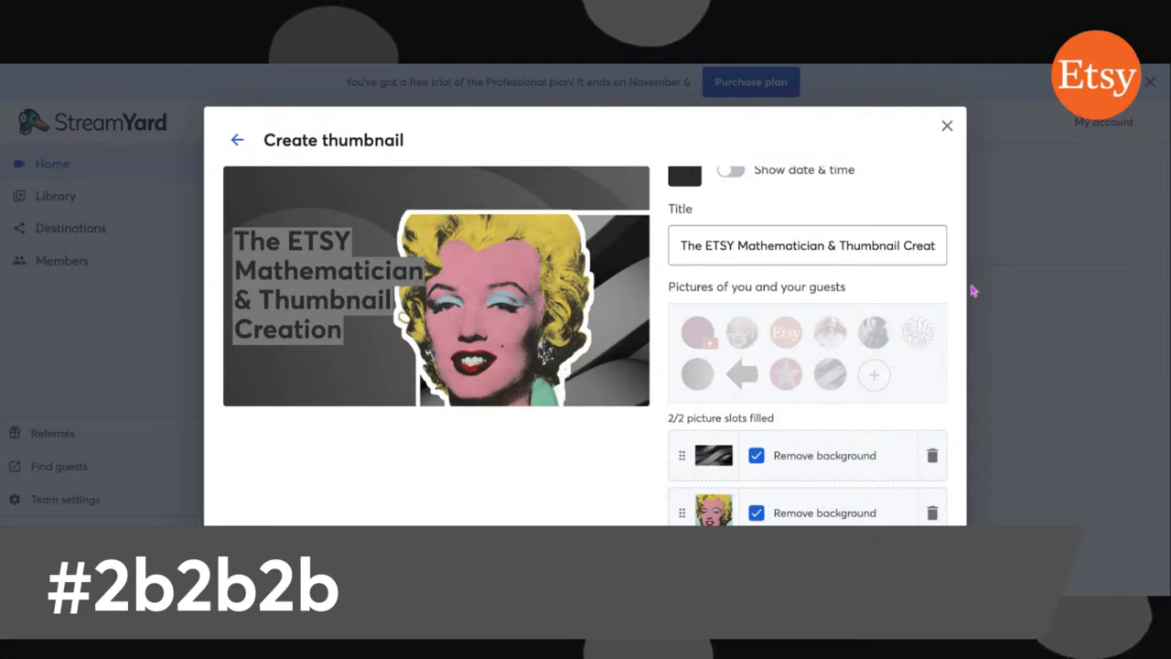
scroll(691, 516, down, 1)
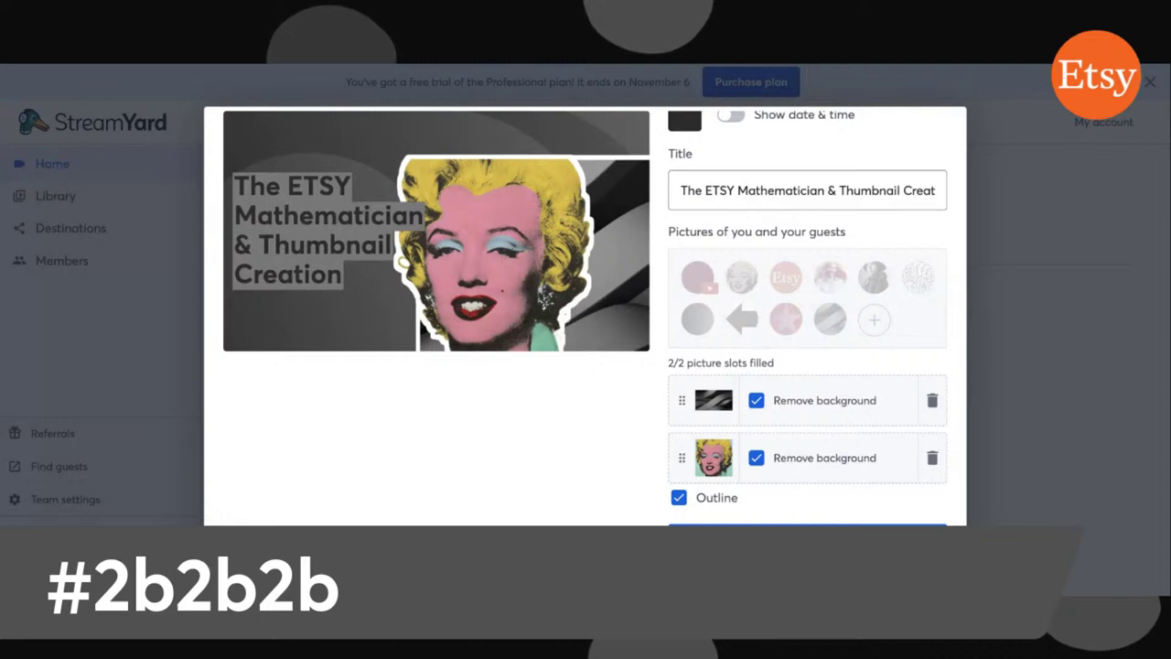
scroll(593, 316, up, 1)
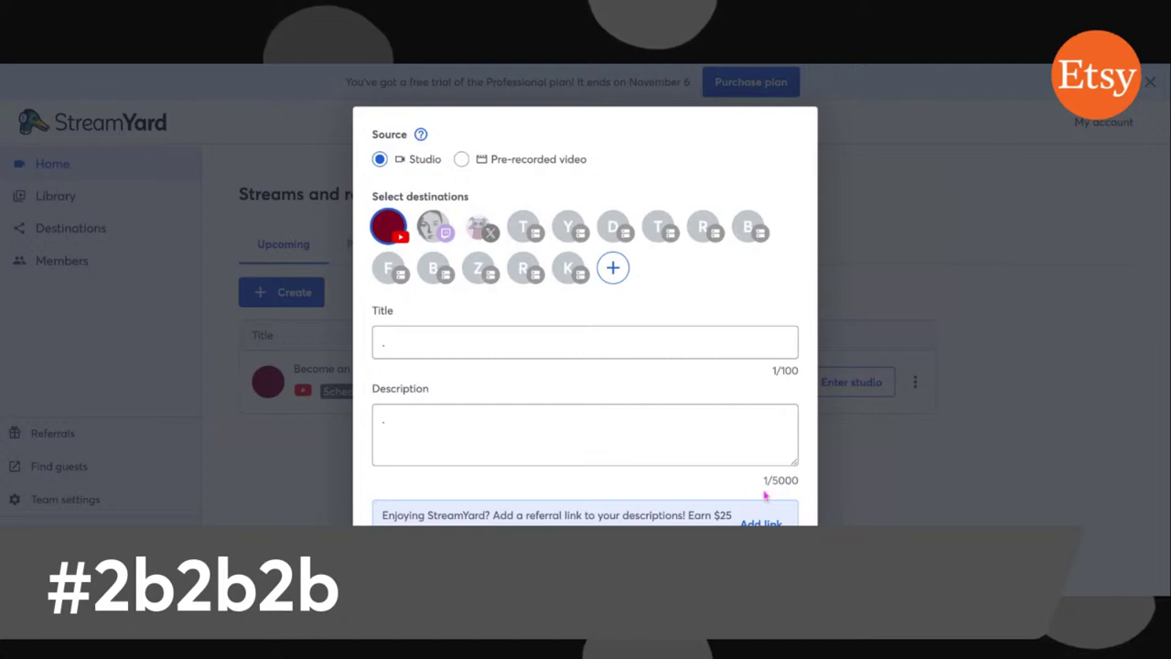
scroll(751, 482, down, 4)
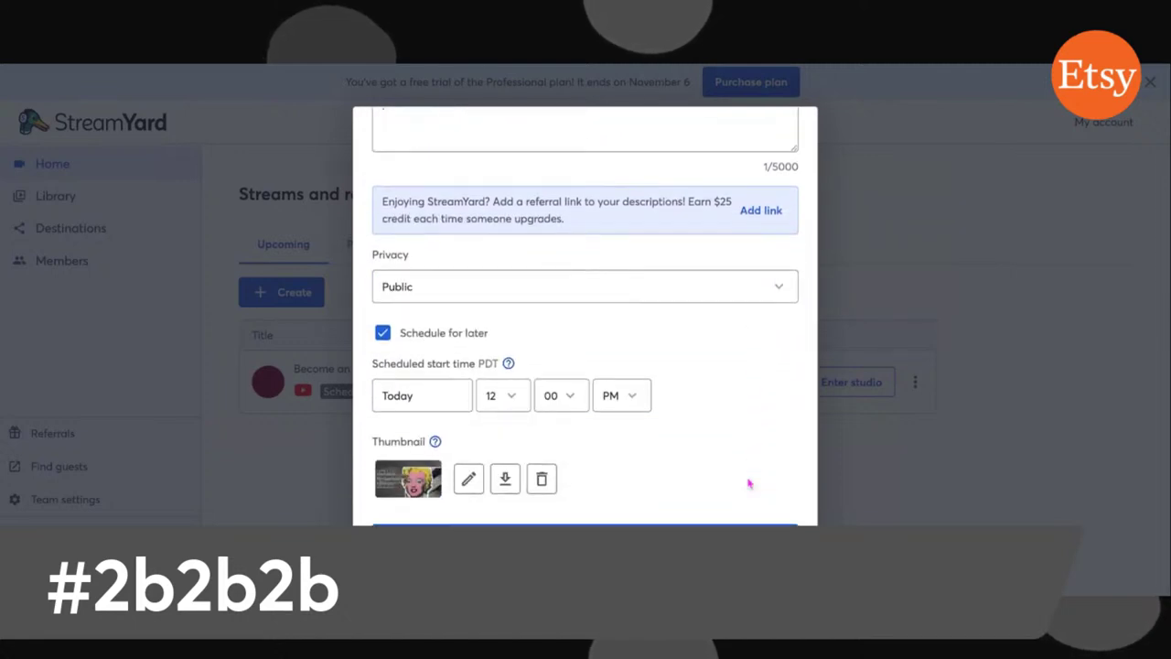
scroll(749, 483, up, 4)
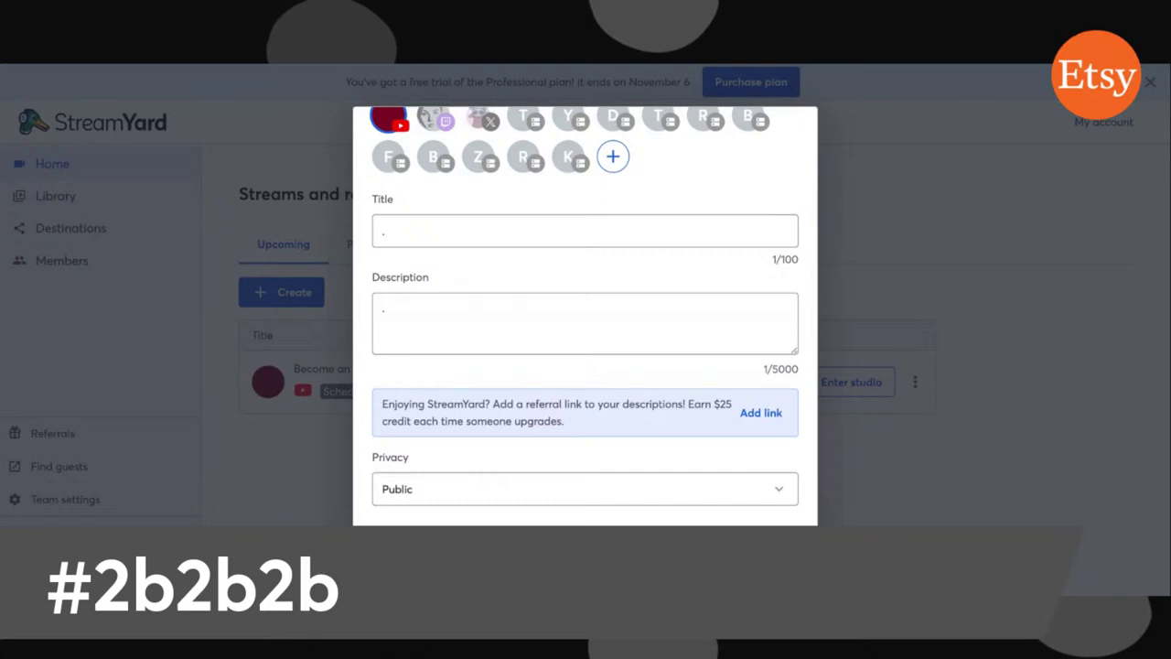
scroll(586, 366, down, 3)
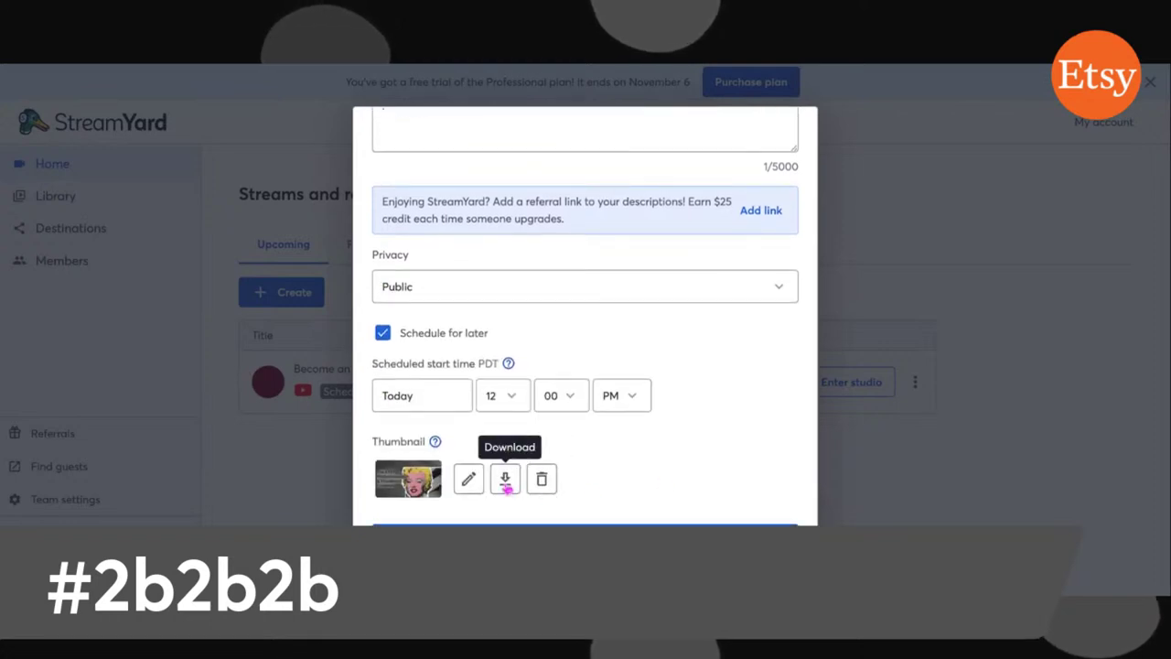
click(506, 487)
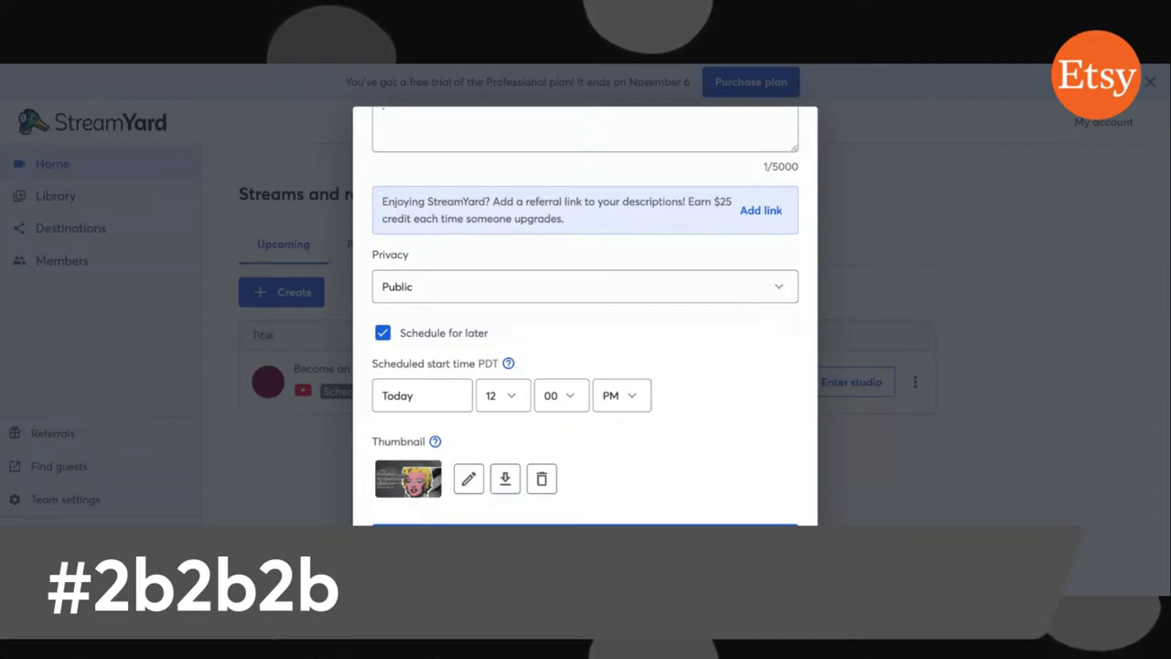
- Replace the placeholder in the live stream's title with "The ETSY"
scroll(586, 316, up, 5)
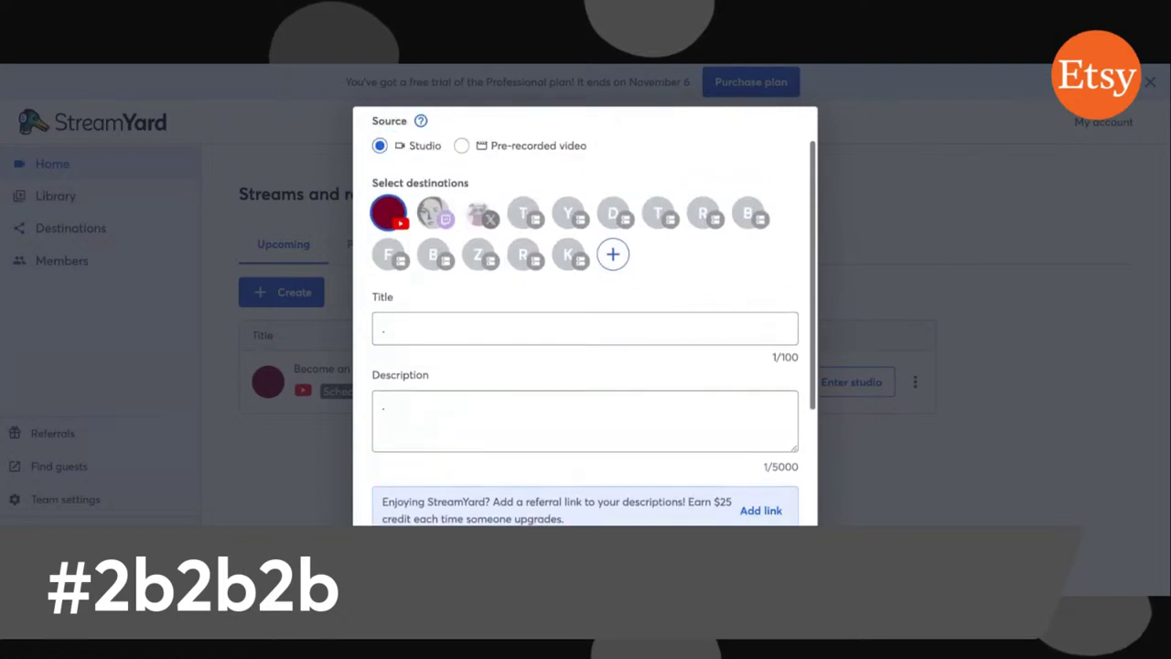
click(384, 329)
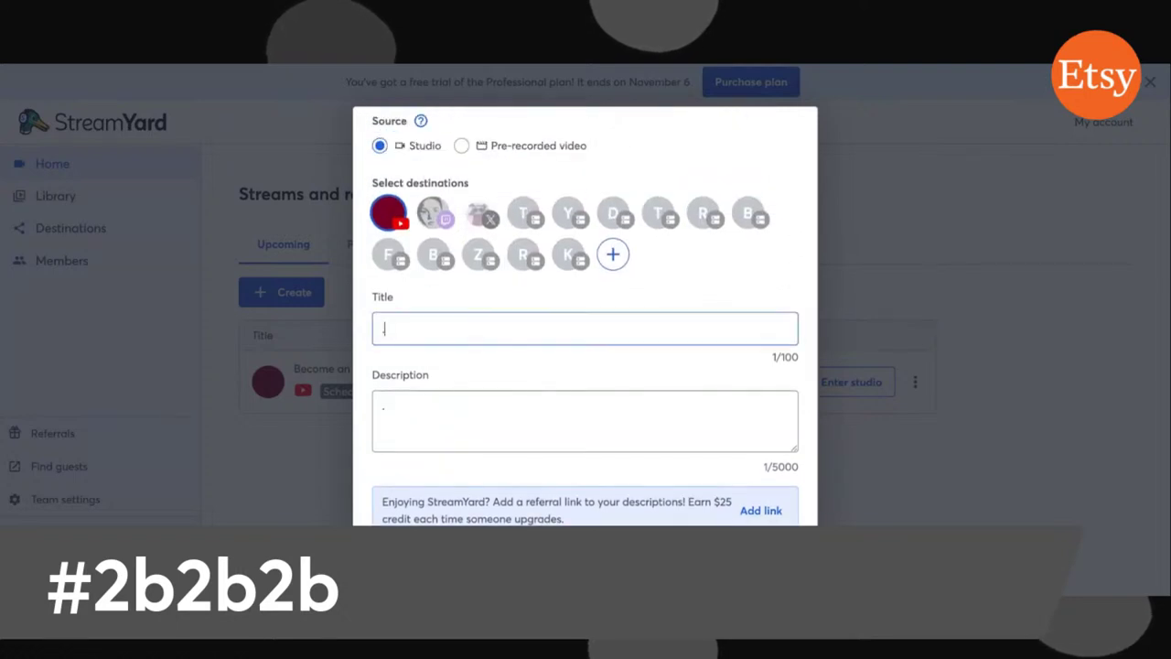
key(BackSpace)
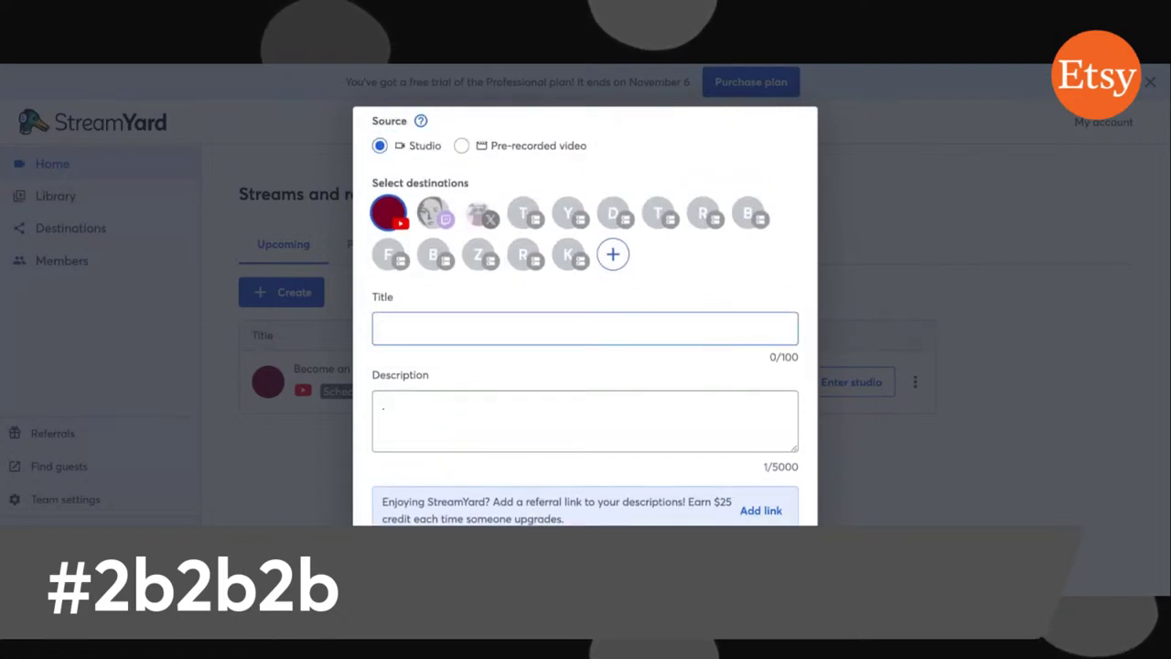
text(The ETS)
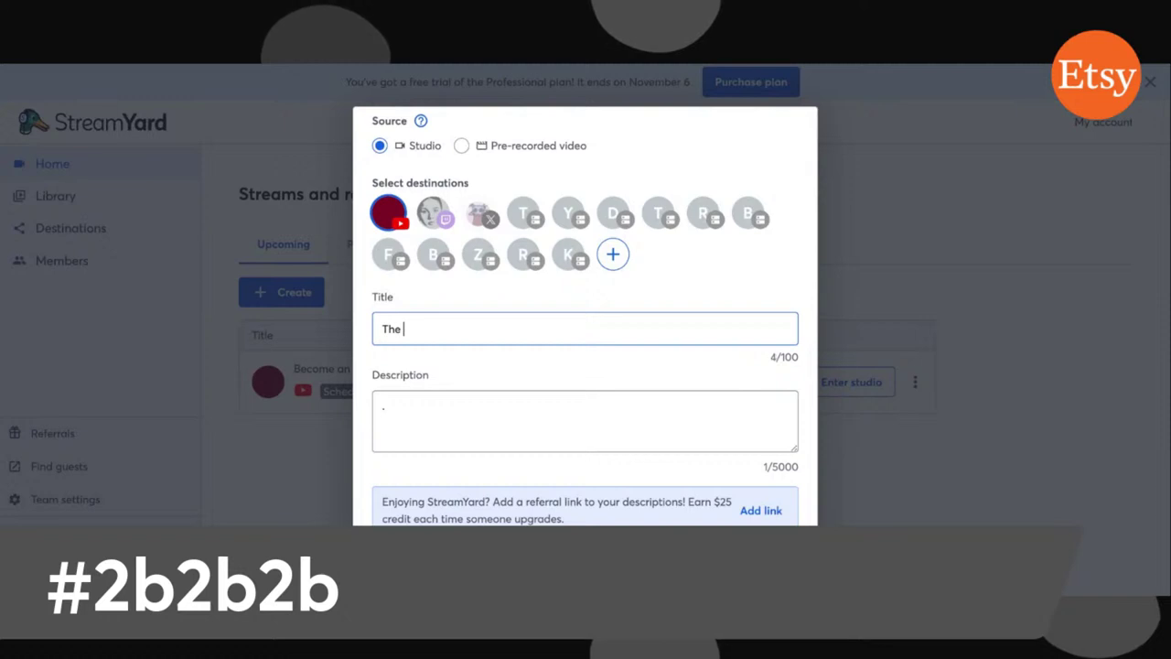
text(Y)
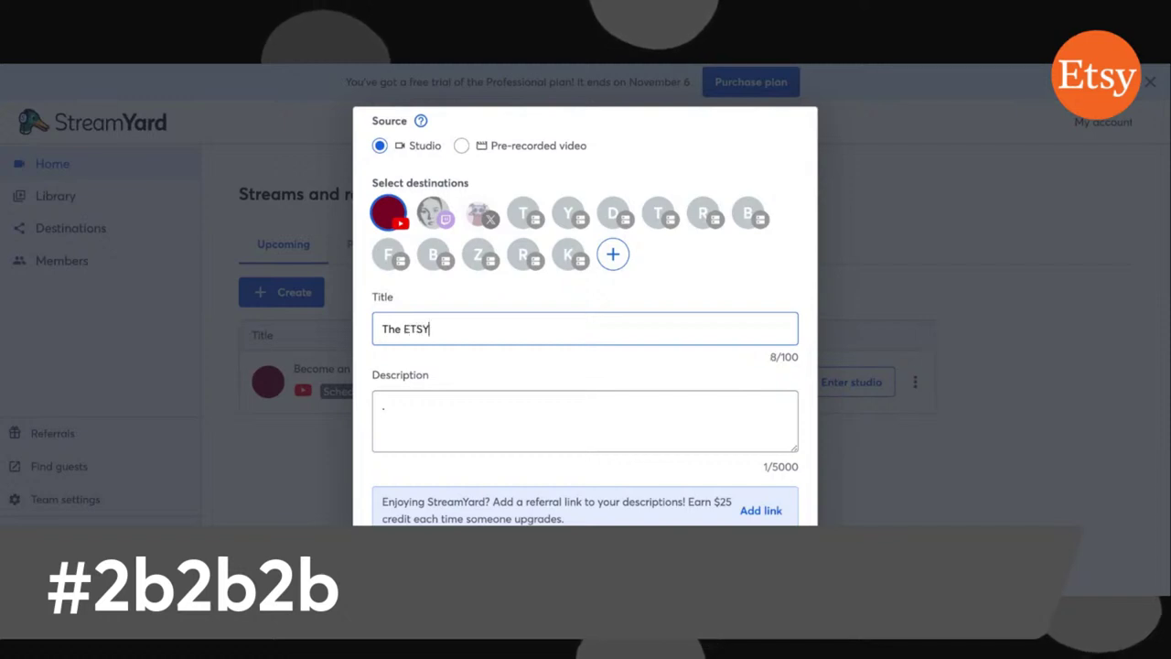
- Replace the placeholder in the live stream's description with "The ETSY"
click(373, 404)
key(BackSpace)
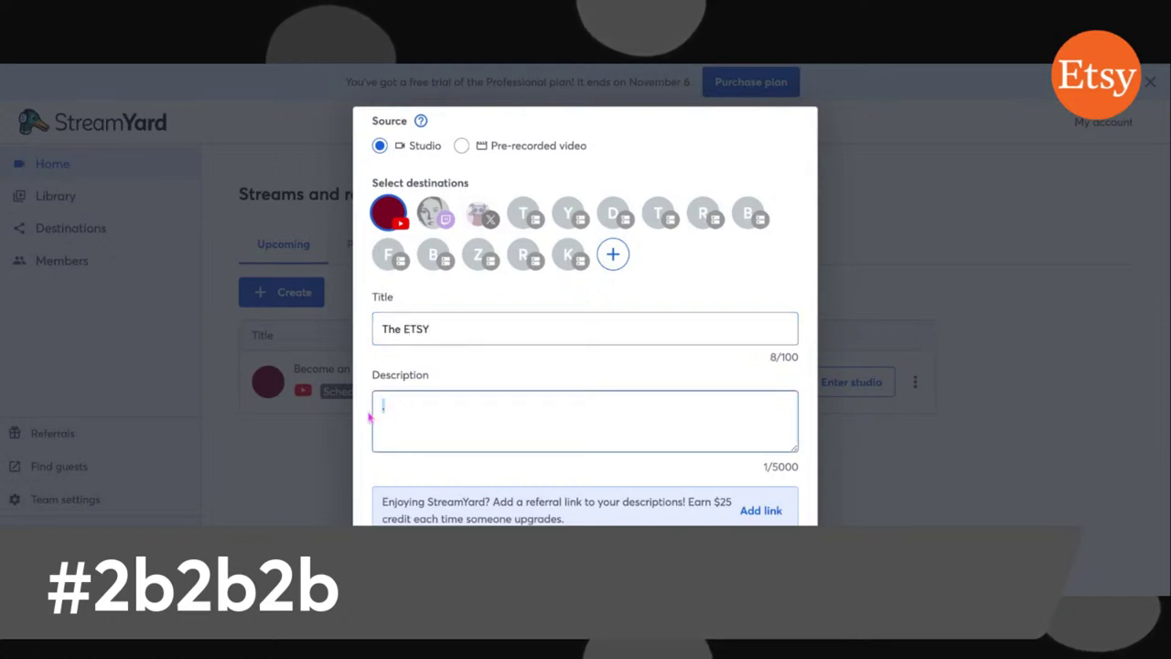
text(The)
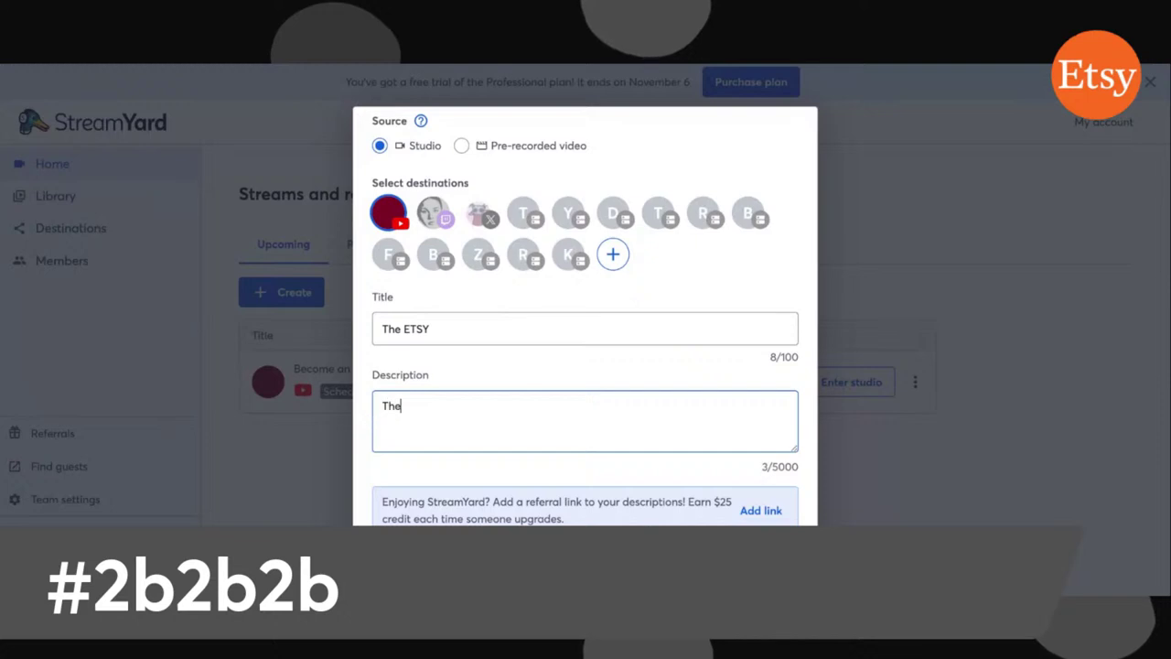
text( ETSY)
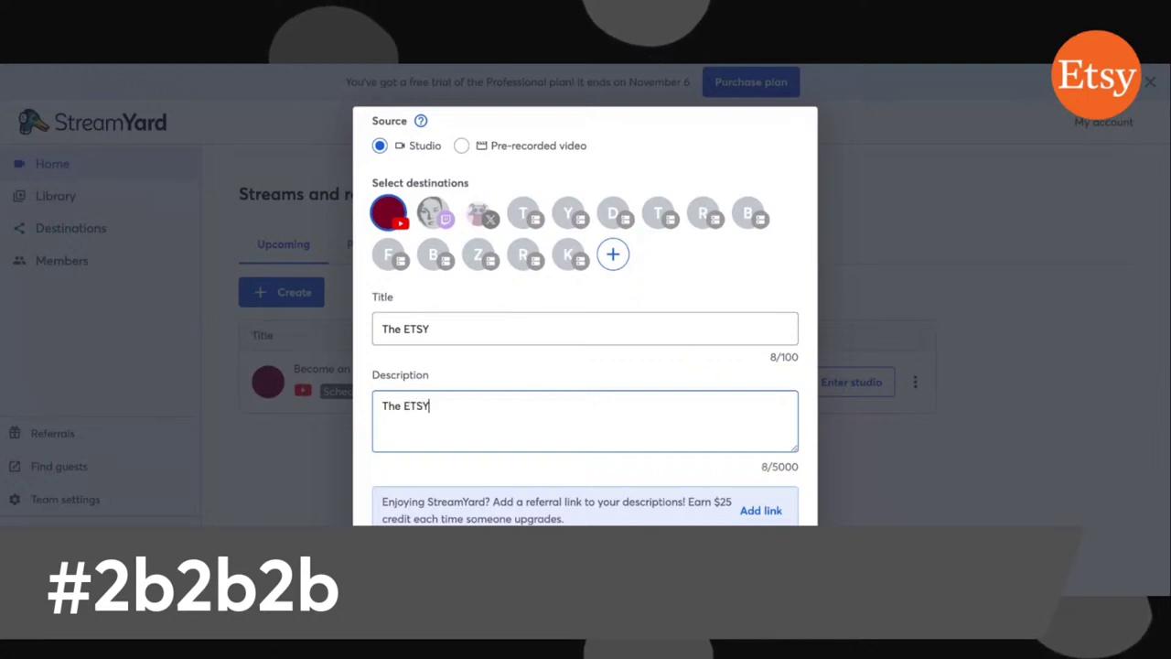
- Set the scheduled start date to Apr 6, 2024 and the start time's minutes to 55
scroll(475, 365, down, 3)
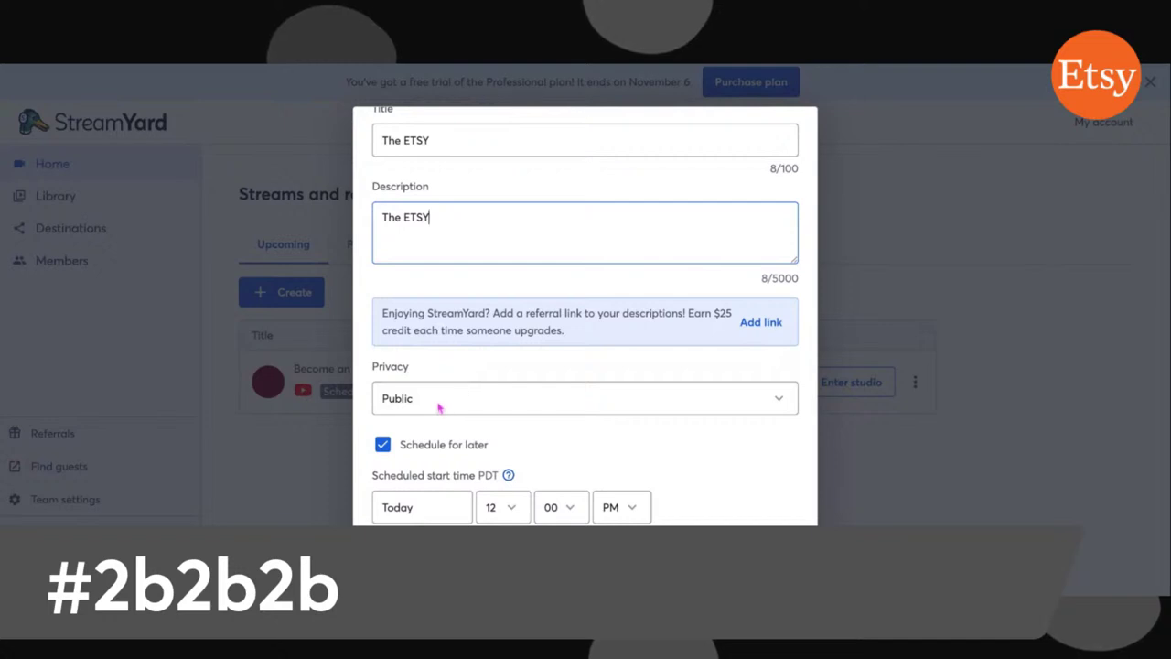
scroll(439, 407, down, 2)
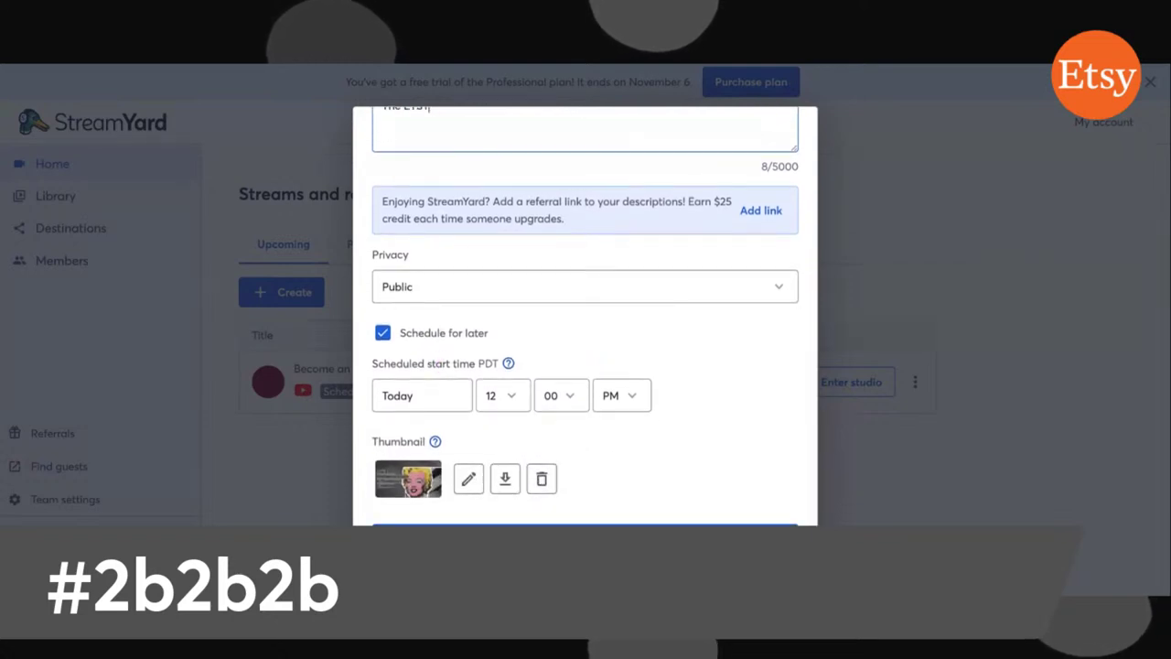
click(441, 396)
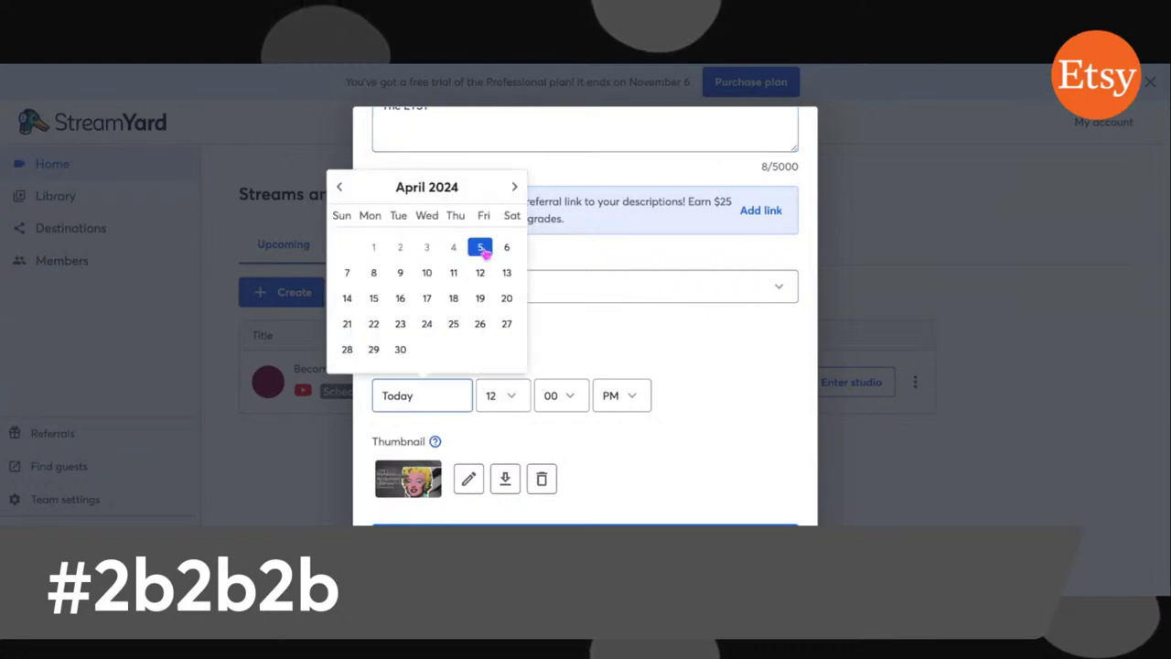
click(506, 248)
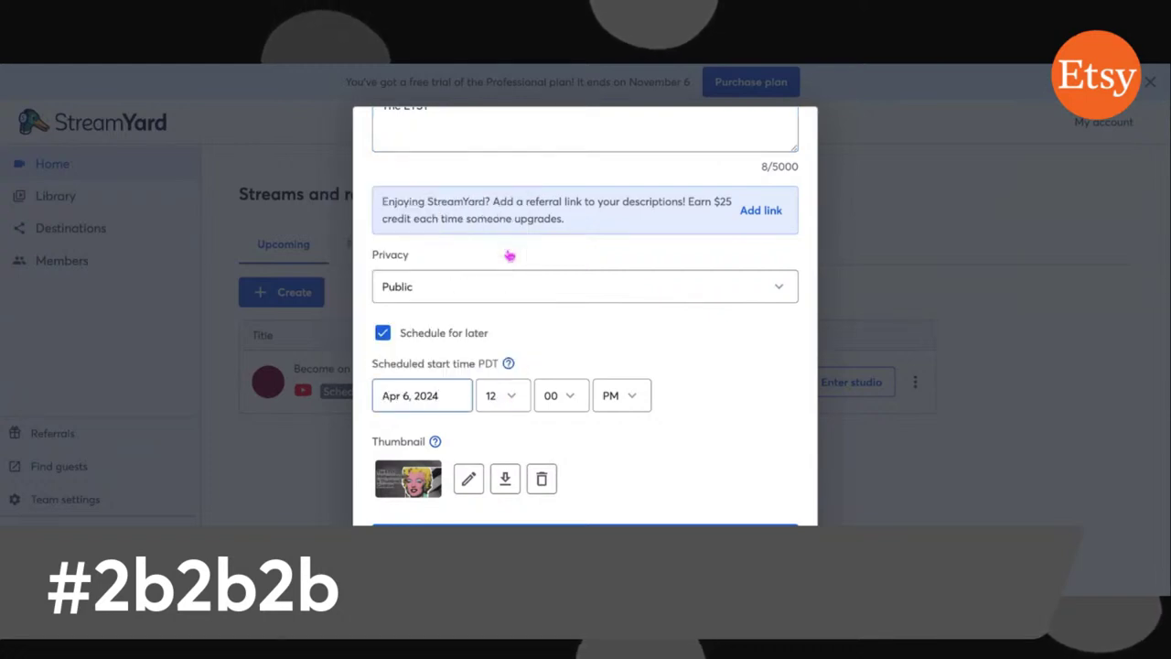
click(567, 397)
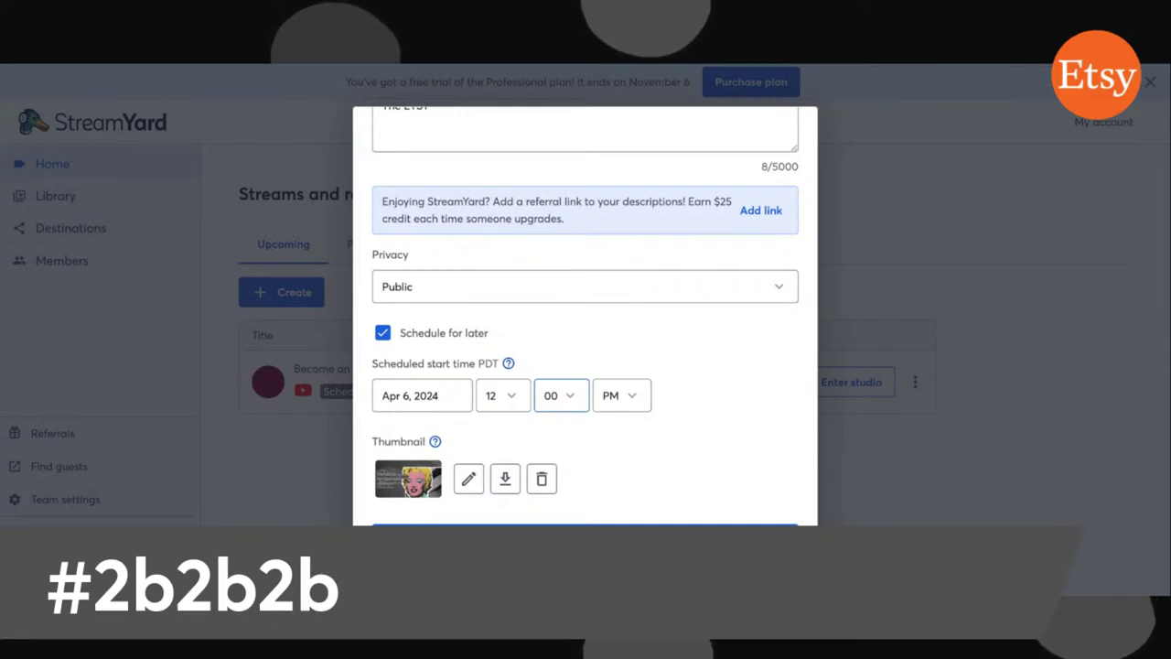
click(604, 467)
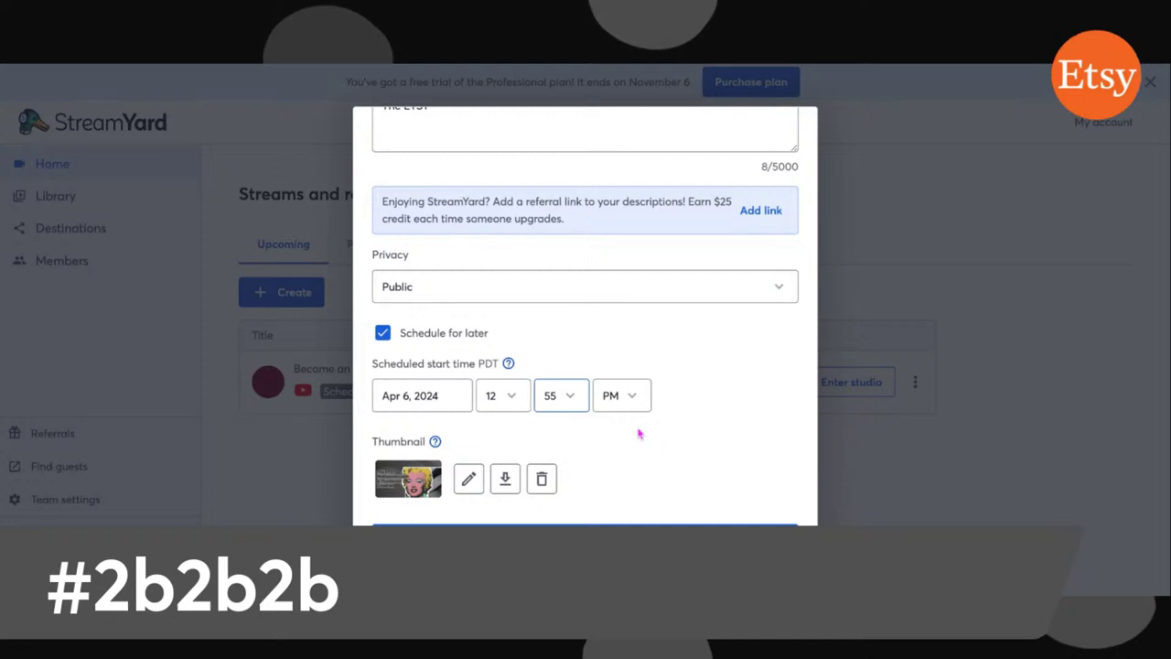
- Complete the live stream's title so it reads "The ETSY Mathematician & Thumbnail Creation"
scroll(639, 434, up, 5)
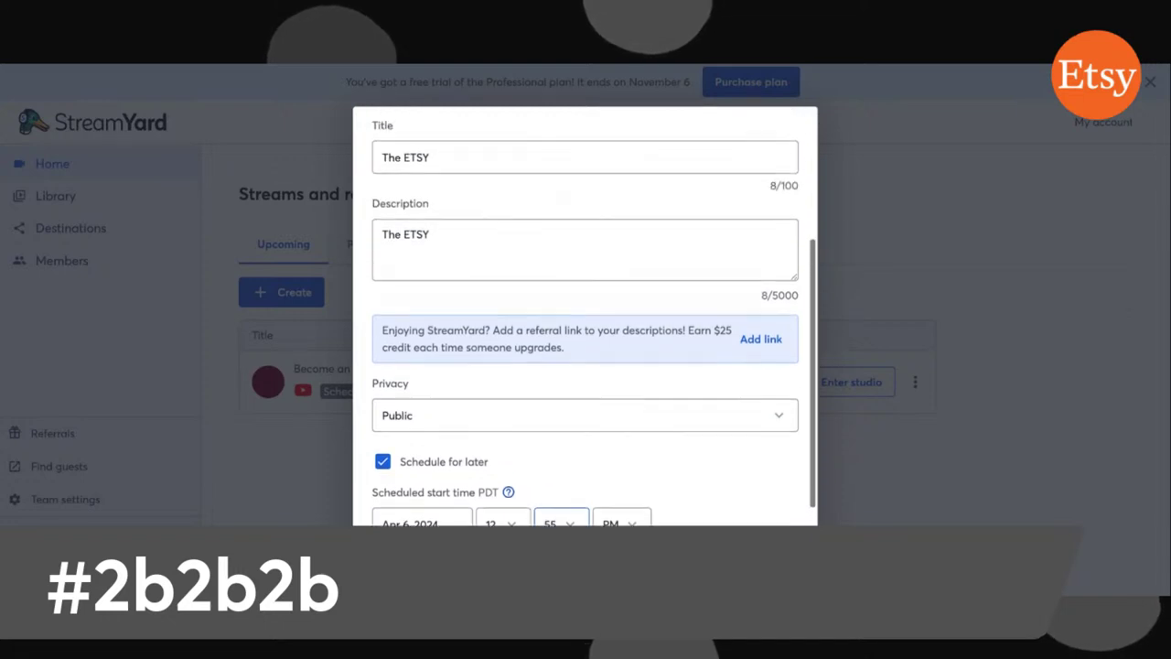
scroll(593, 316, up, 3)
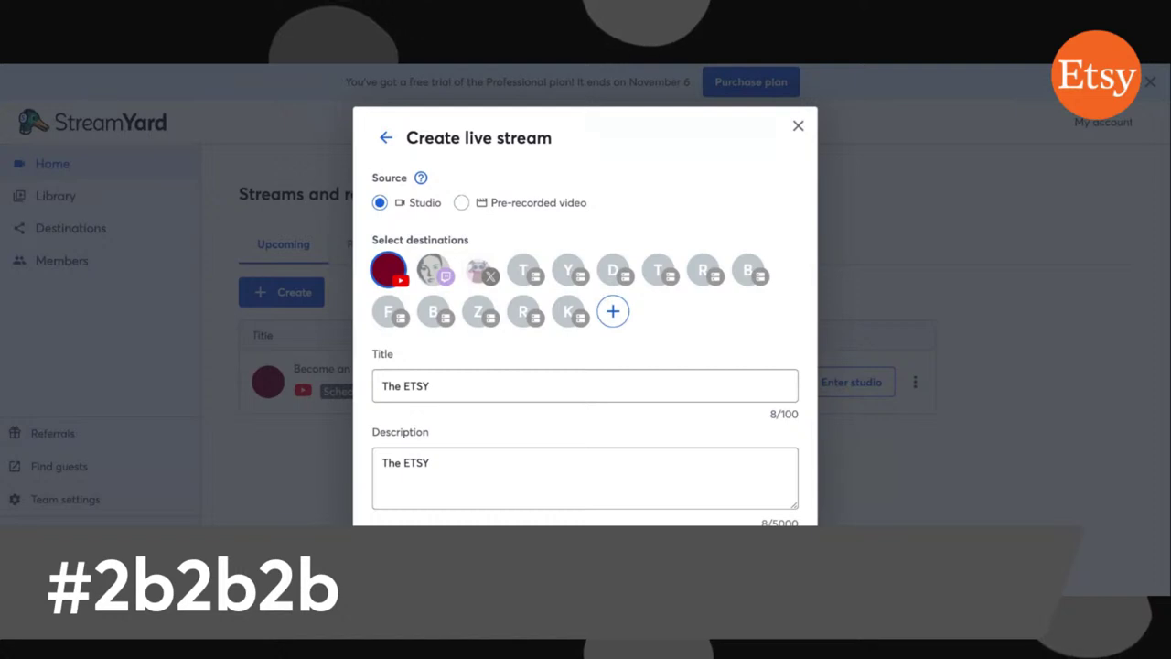
click(446, 384)
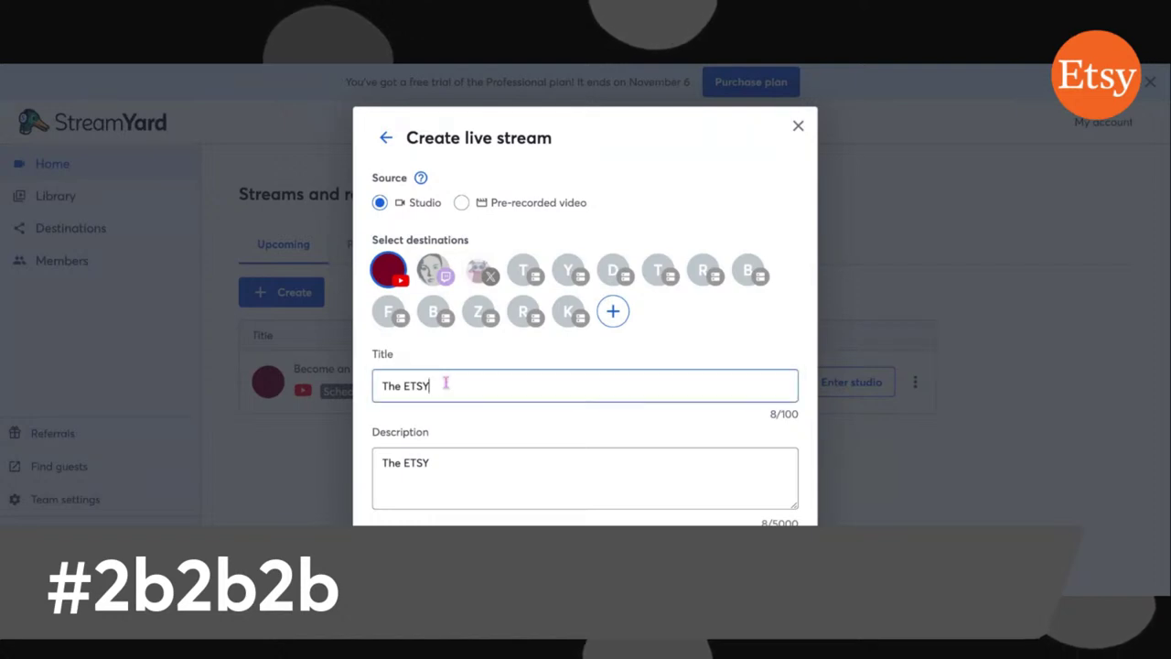
text(Mathematician )
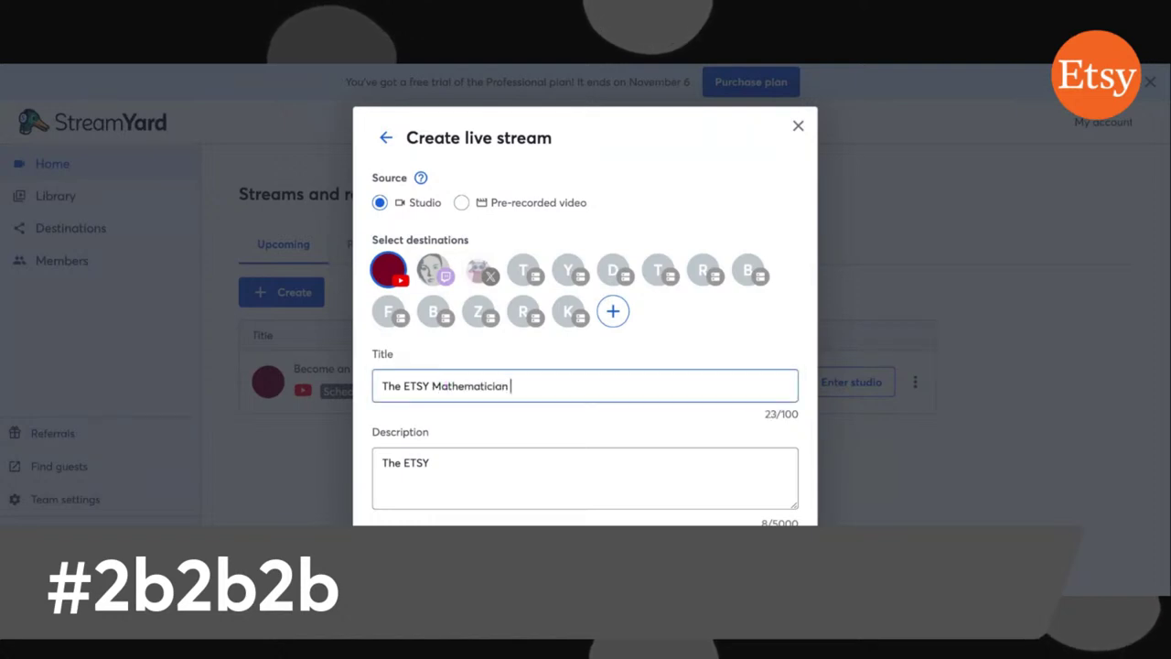
text(& T)
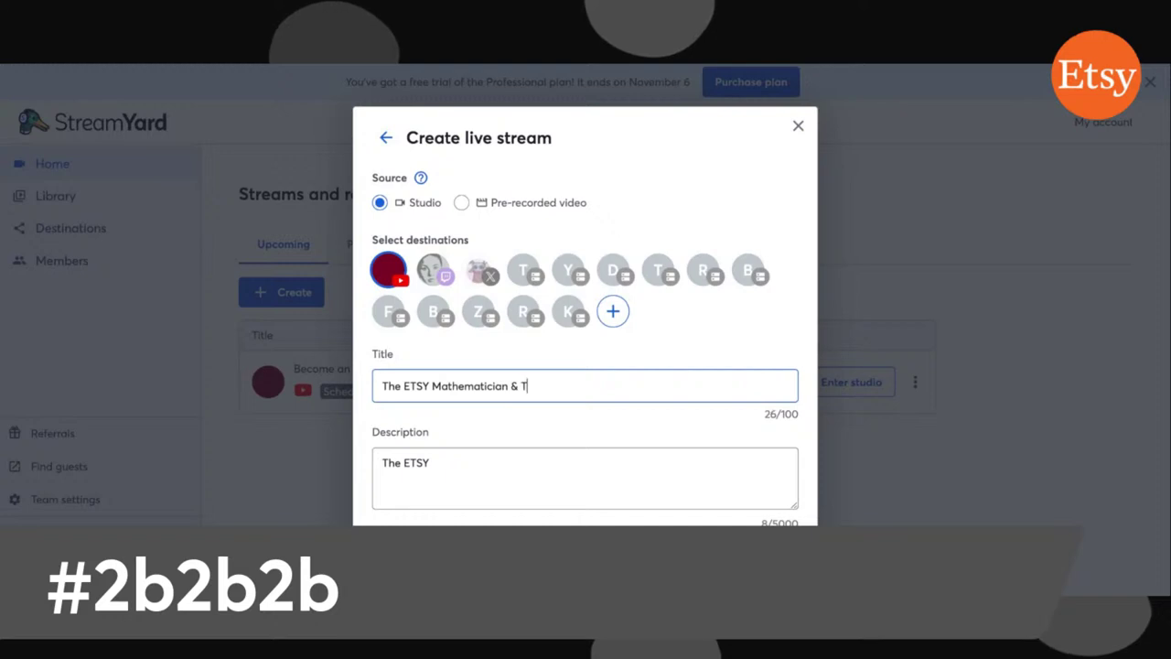
text(humbnail)
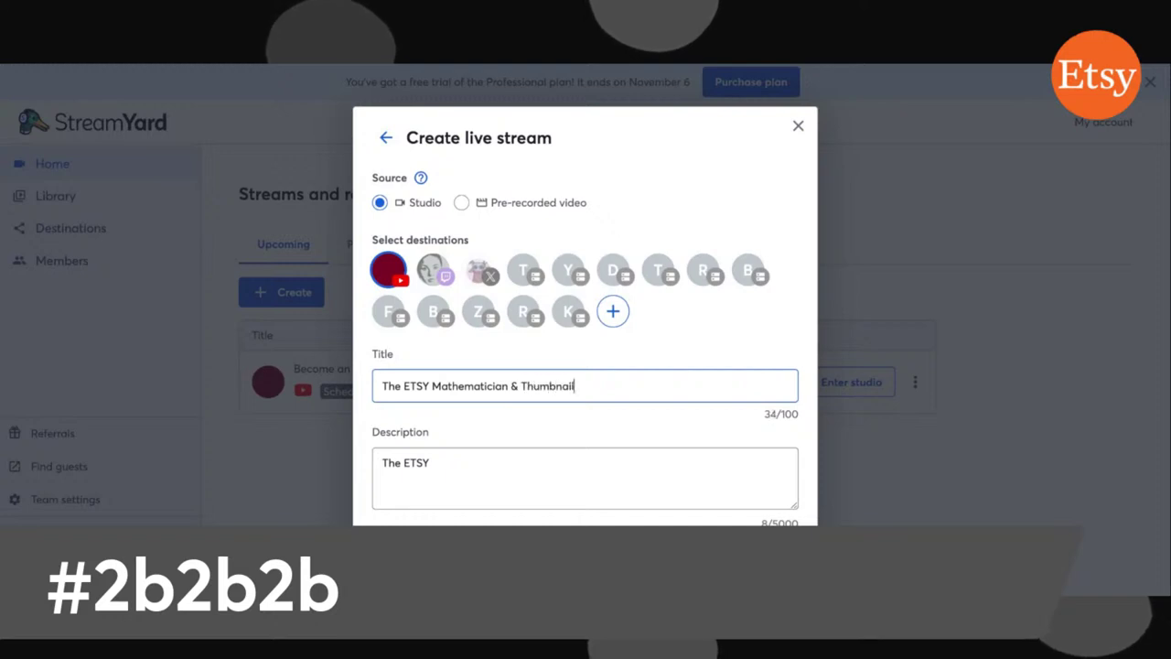
text( Creation)
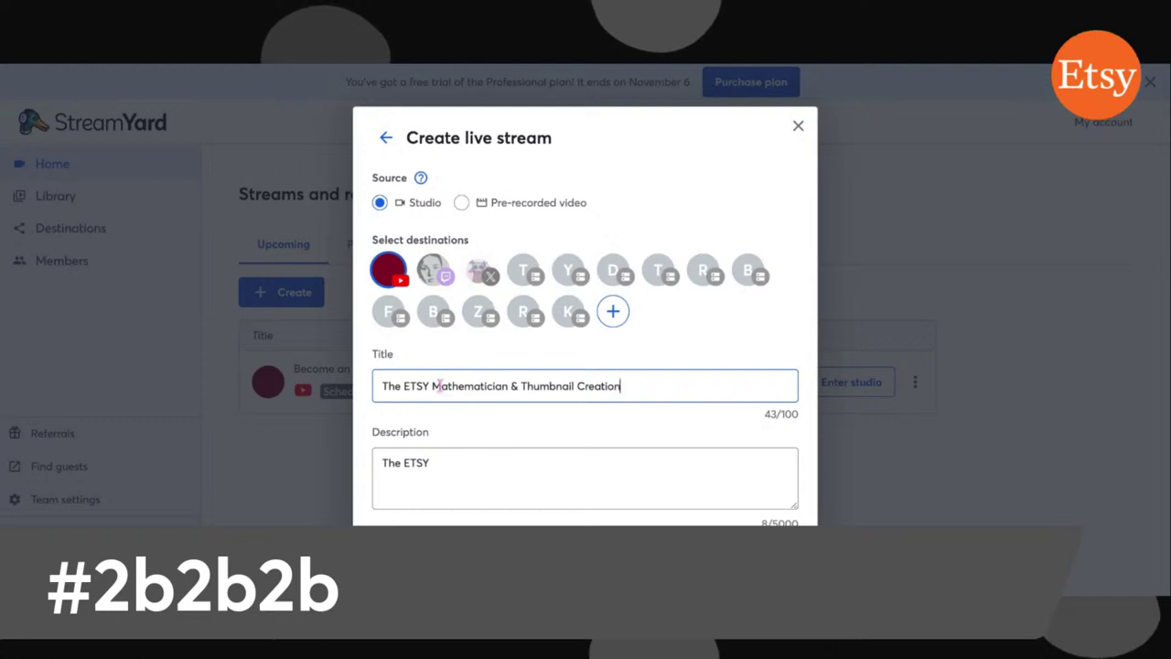
- Copy "Mathematician & Thumbnail Creation" from the title and append it to "The ETSY" in the description
drag(432, 385, 637, 380)
key(ctrl+c)
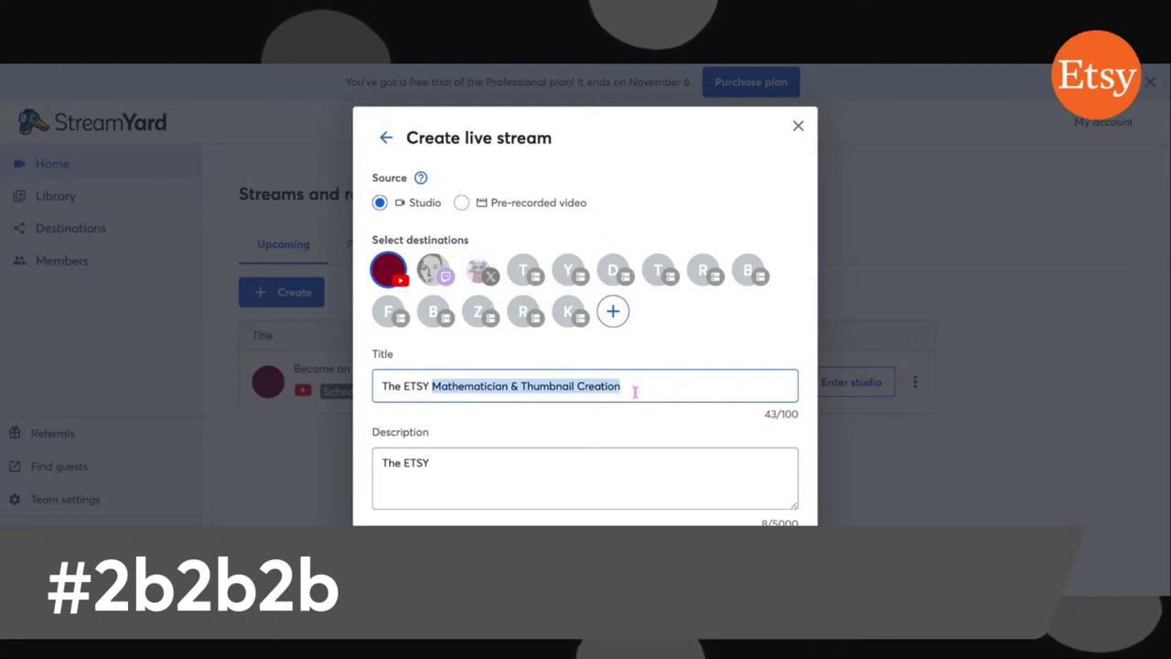
click(447, 463)
key(ctrl+v)
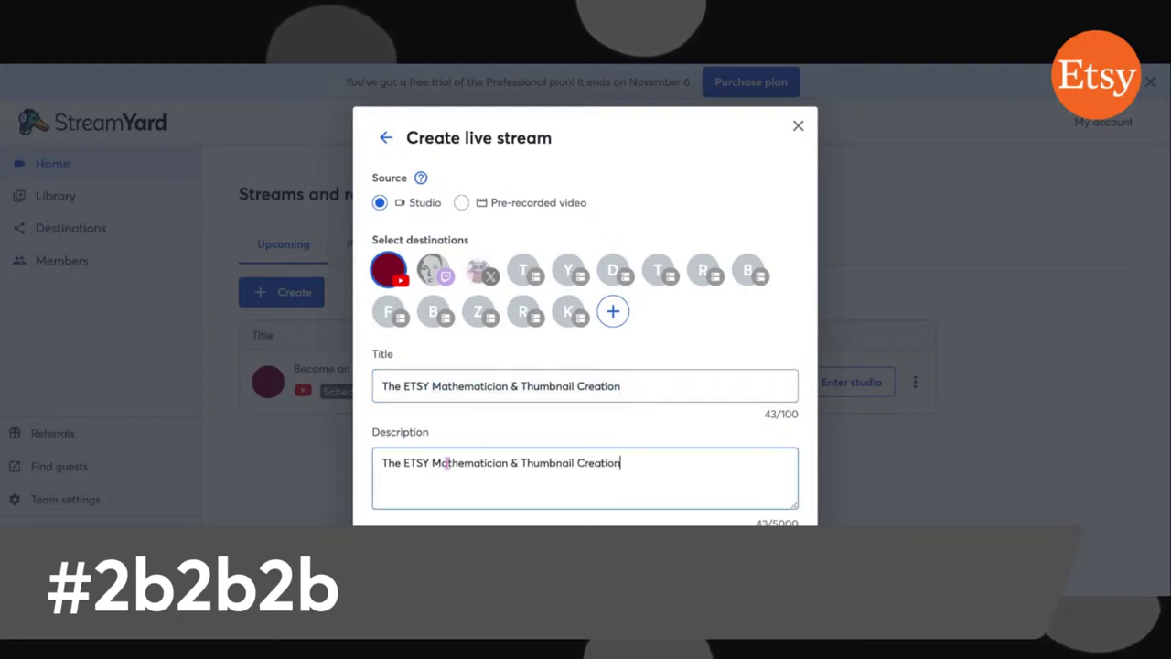
- Try to create the scheduled live stream with the completed details
scroll(594, 462, down, 3)
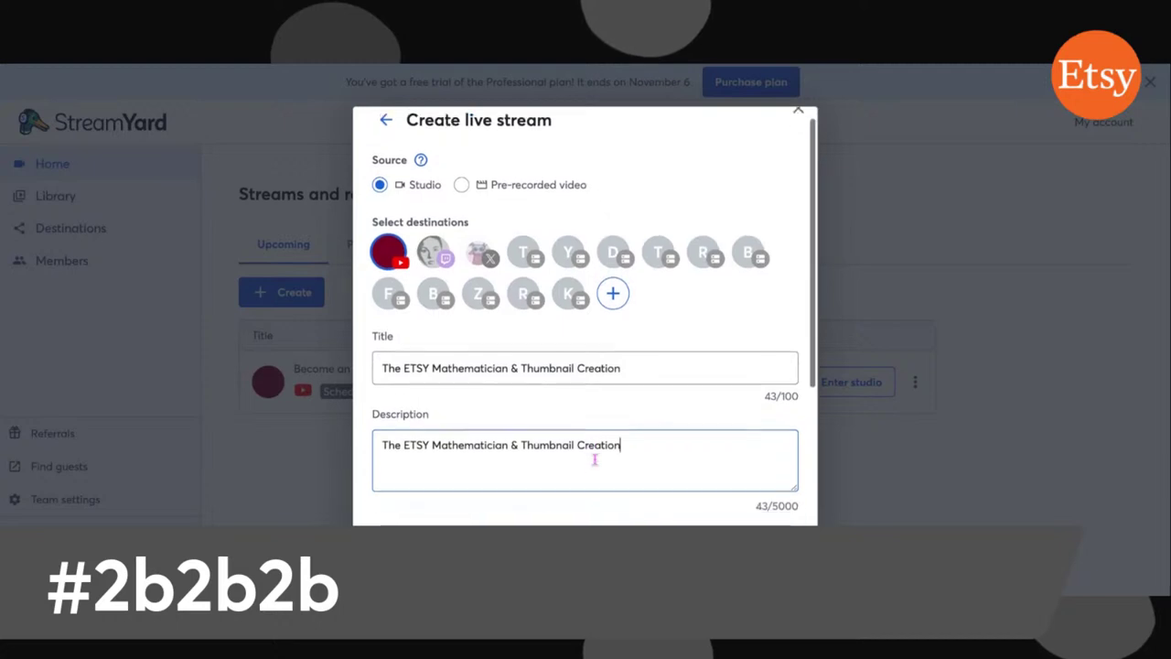
scroll(595, 462, down, 3)
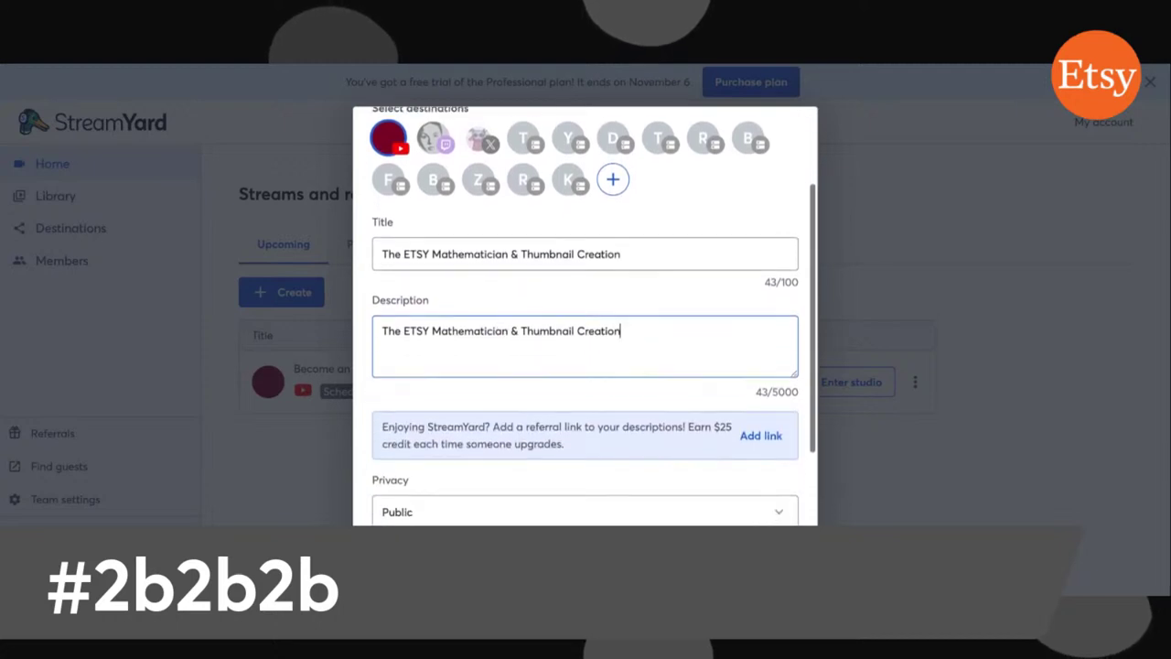
scroll(592, 315, down, 3)
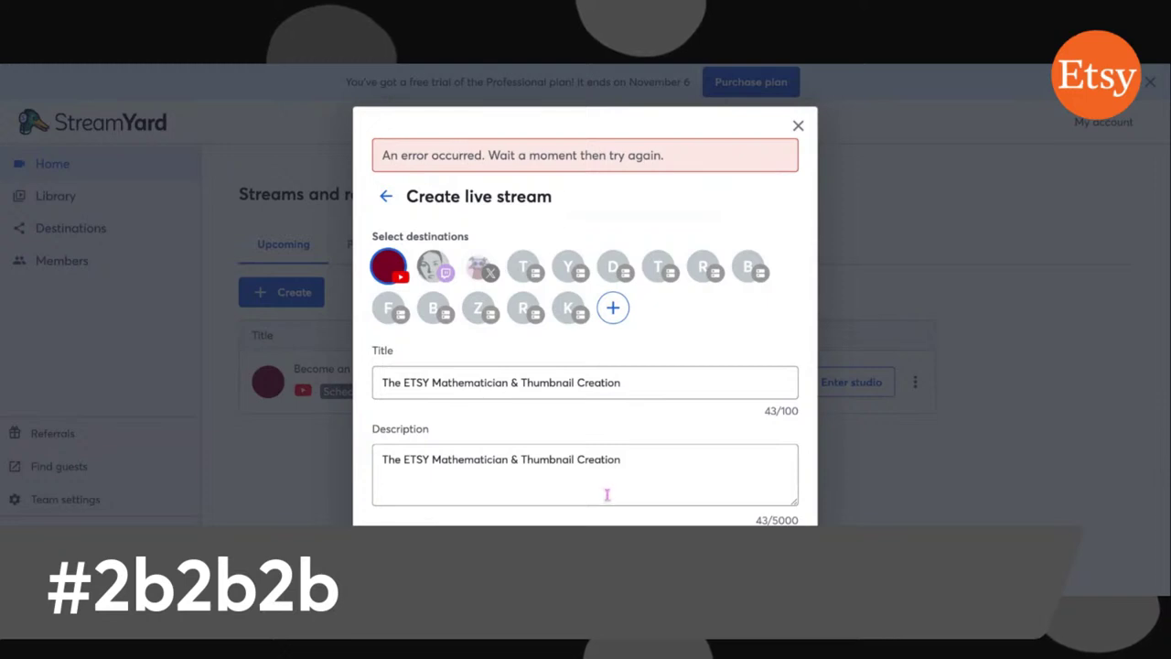
- Review the live stream form's destinations, title, description, privacy, scheduled start time and thumbnail
scroll(611, 492, down, 4)
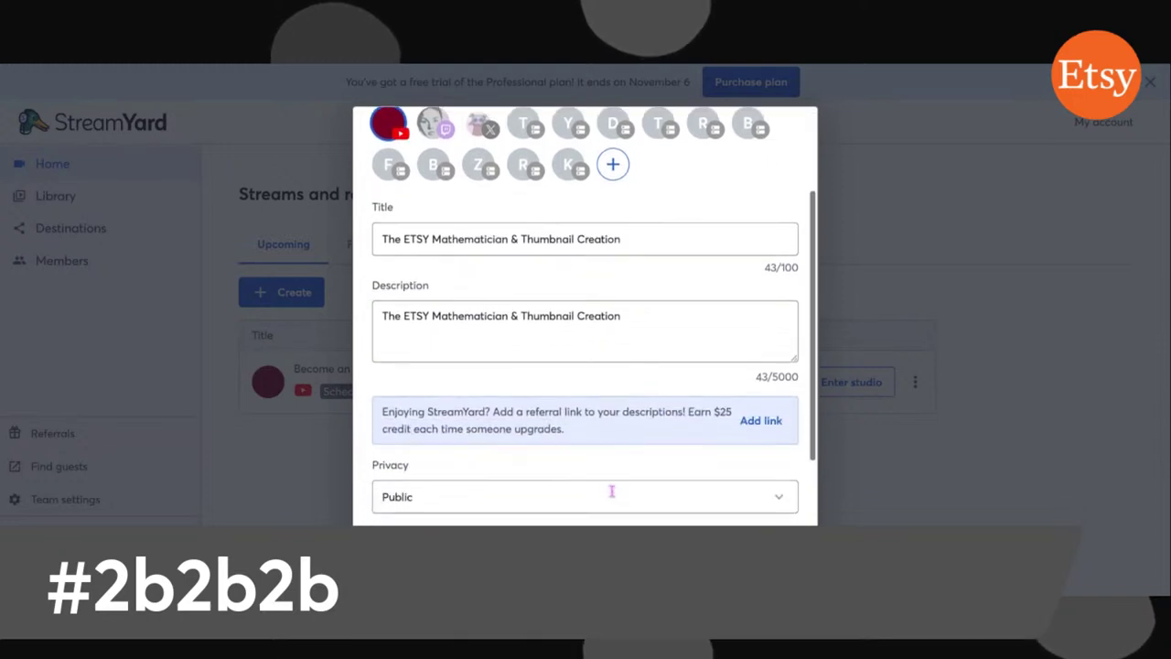
scroll(585, 315, down, 1)
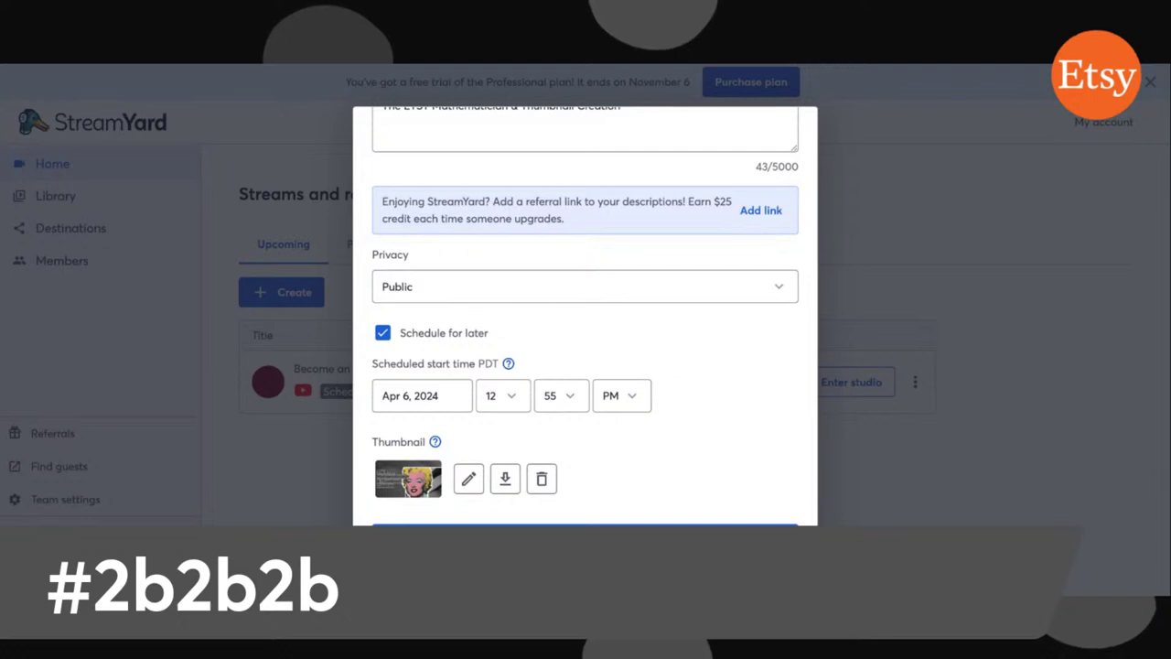
scroll(586, 315, up, 5)
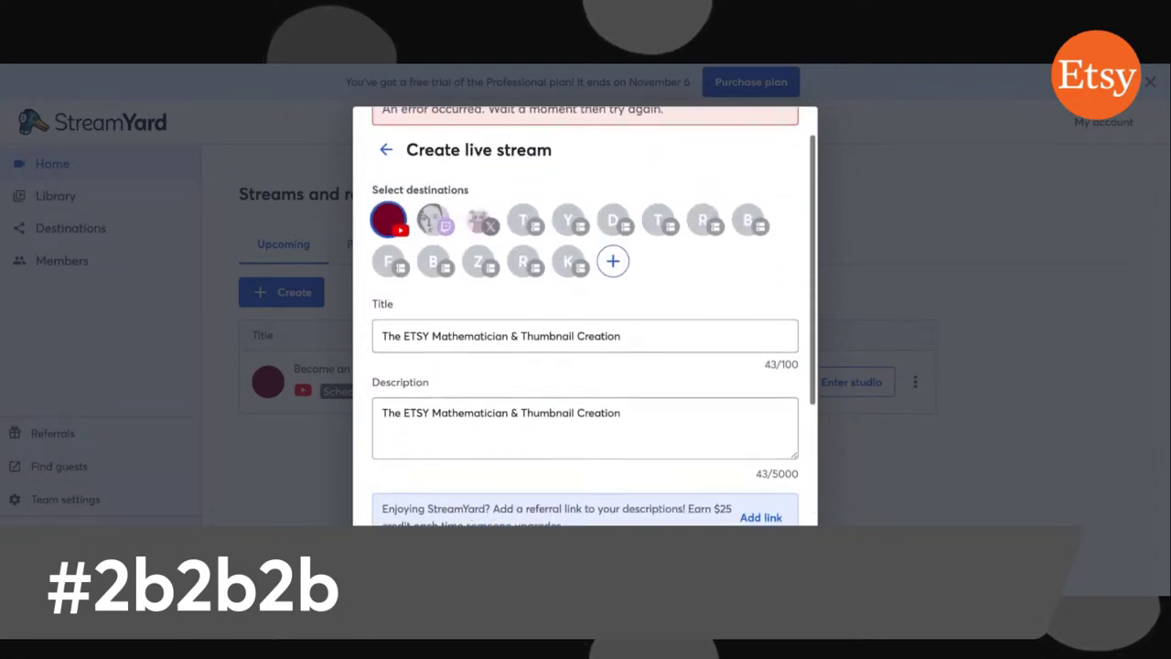
scroll(586, 315, down, 5)
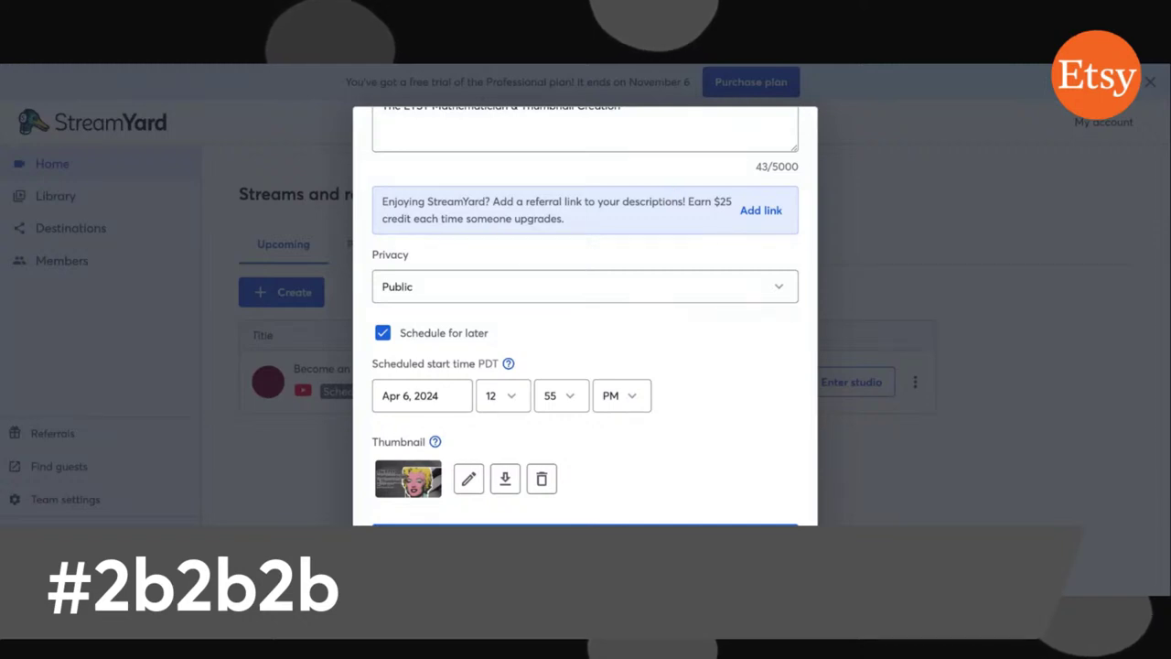
scroll(755, 397, up, 5)
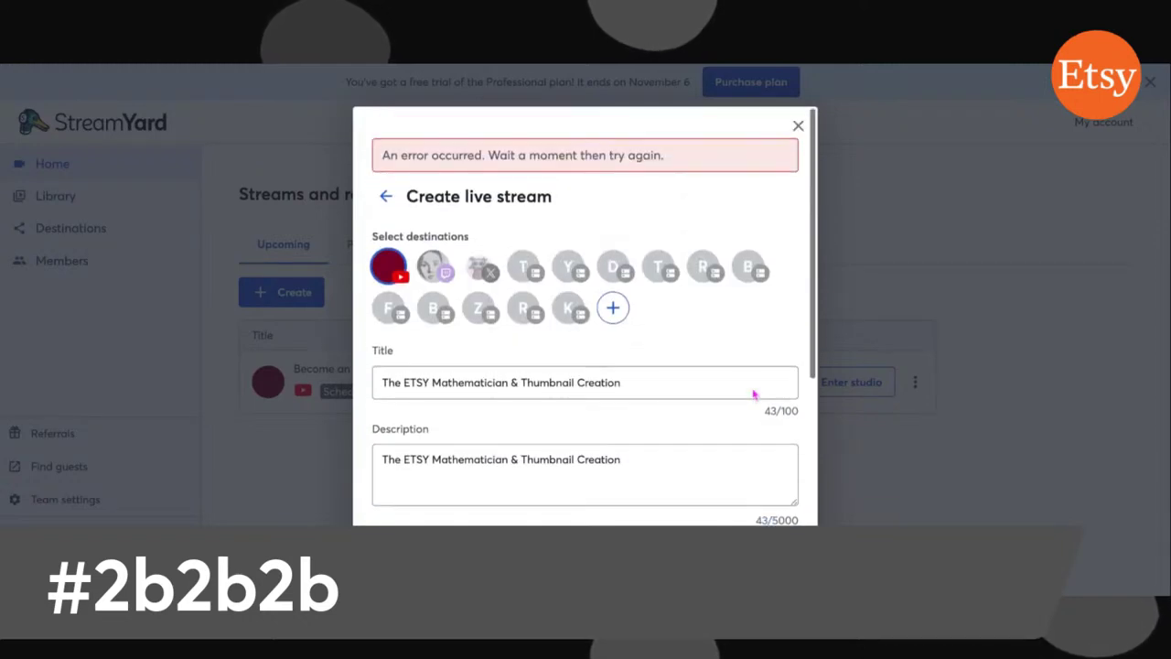
scroll(754, 394, down, 5)
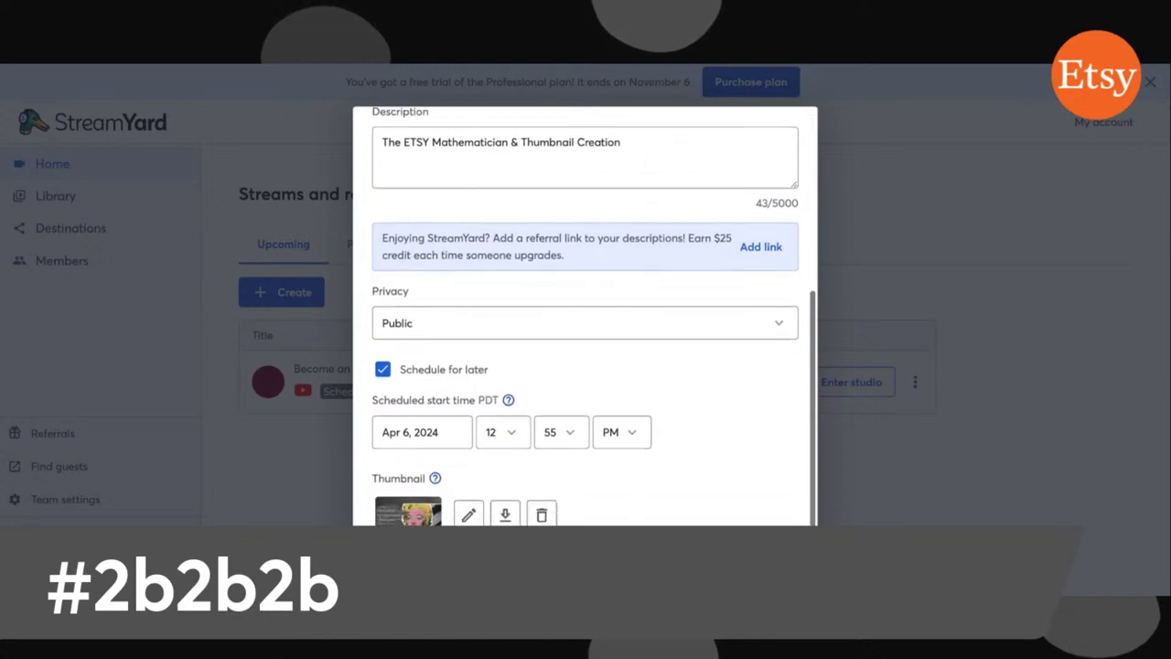